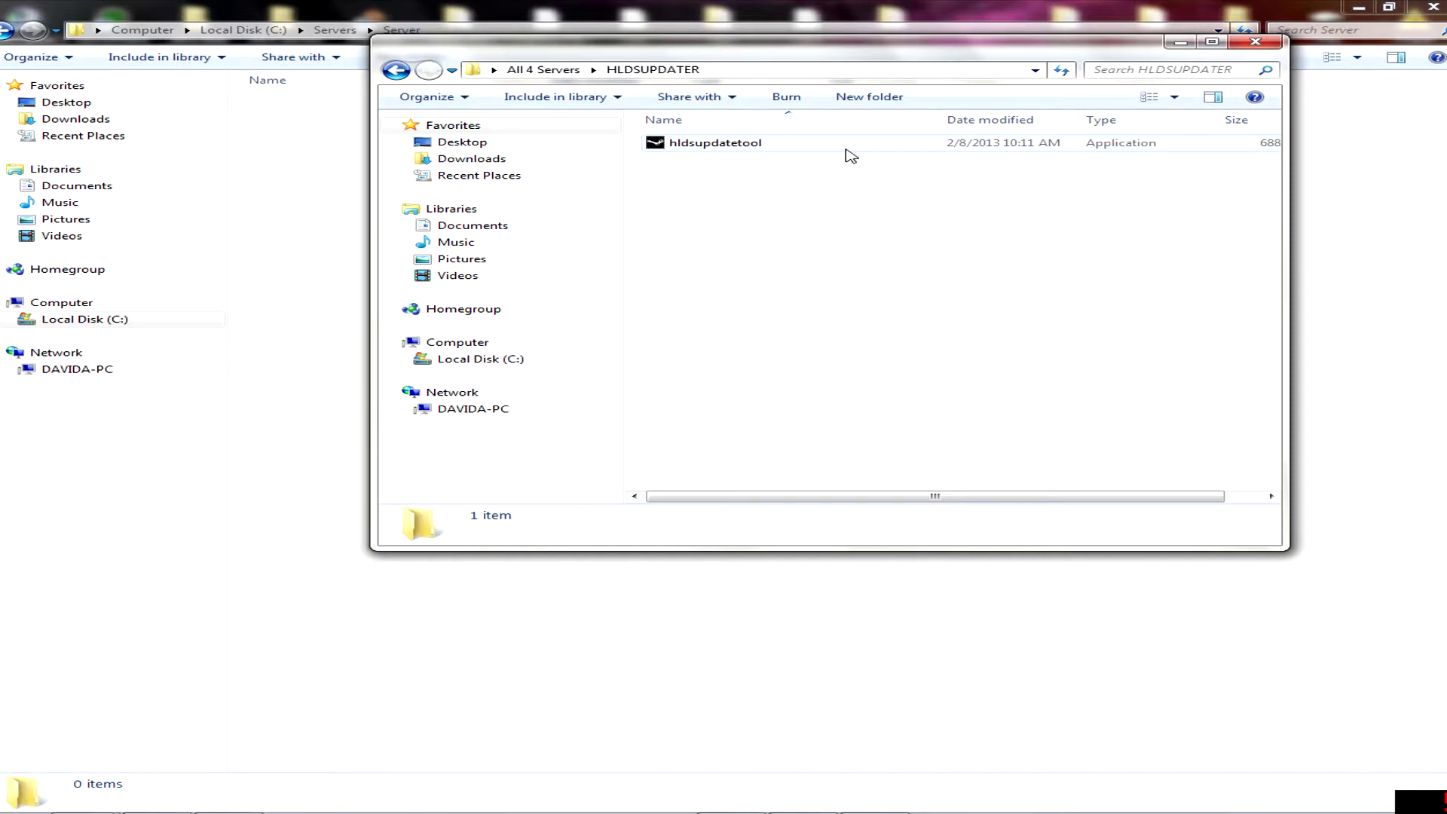
- Select the hldsupdatetool installer in the HLDSUPDATER folder
left_click(799, 150)
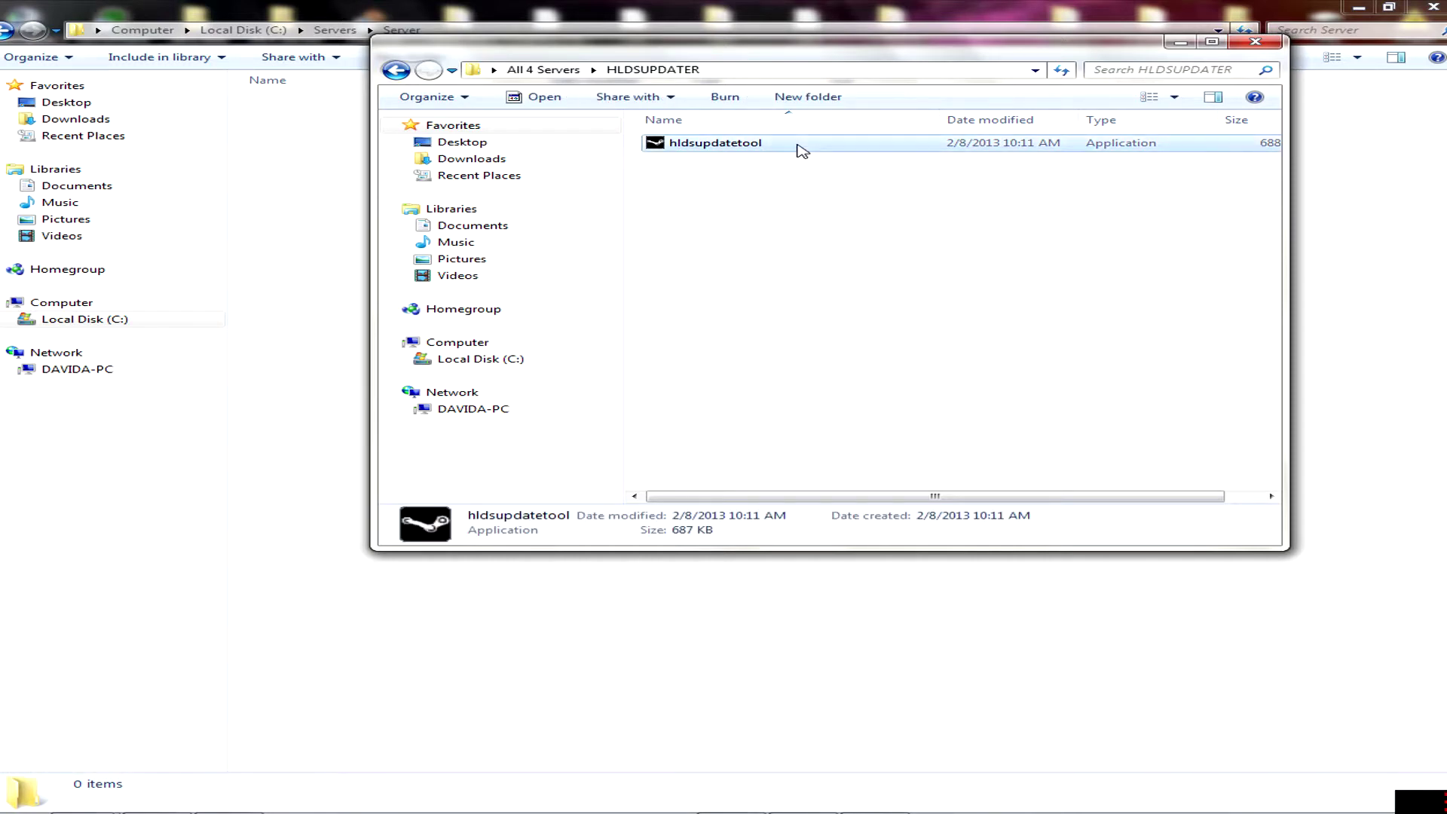
- Launch the hldsupdatetool installer and accept the Steam Subscriber Agreement
double_click(799, 150)
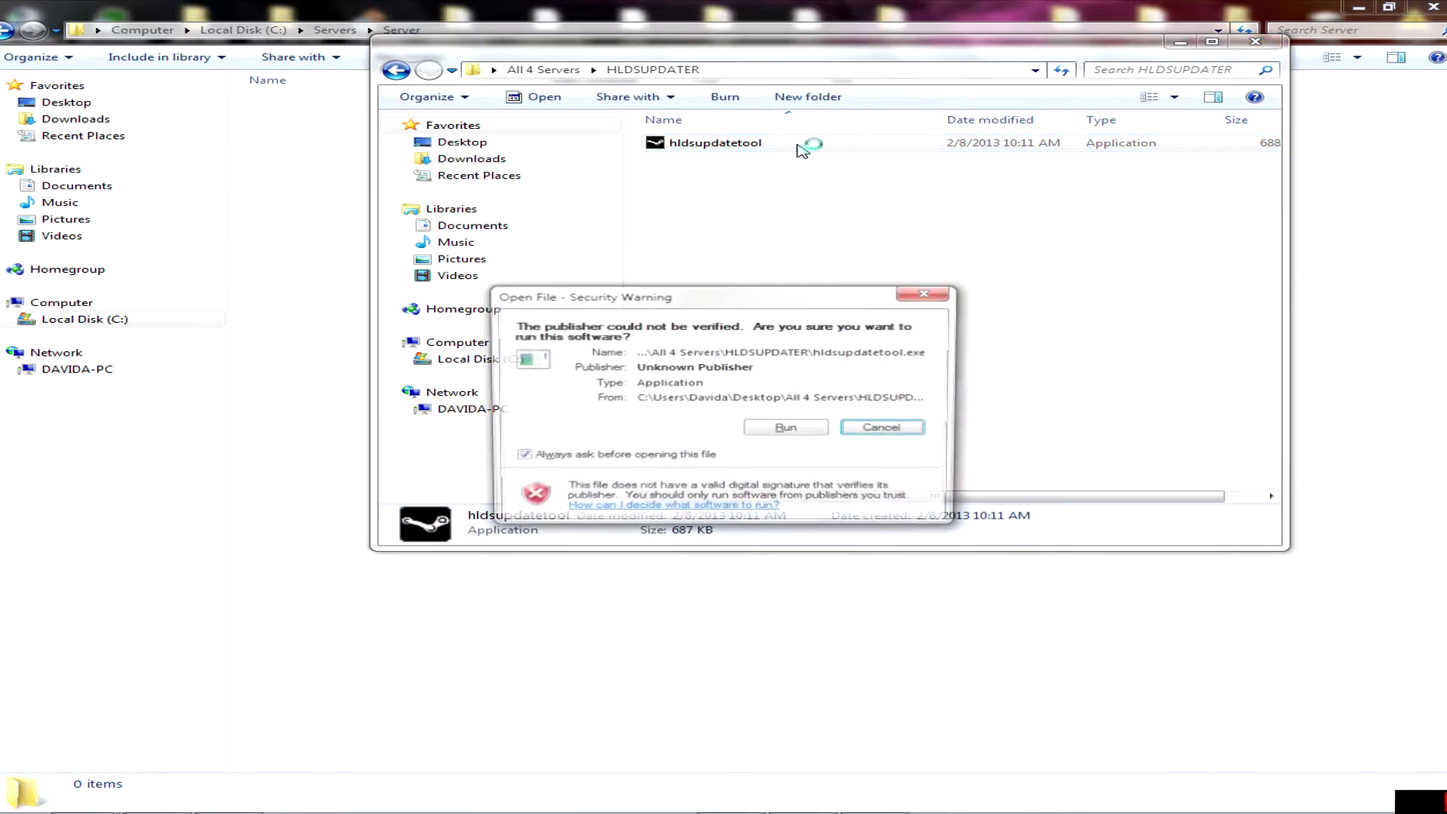
left_click(790, 426)
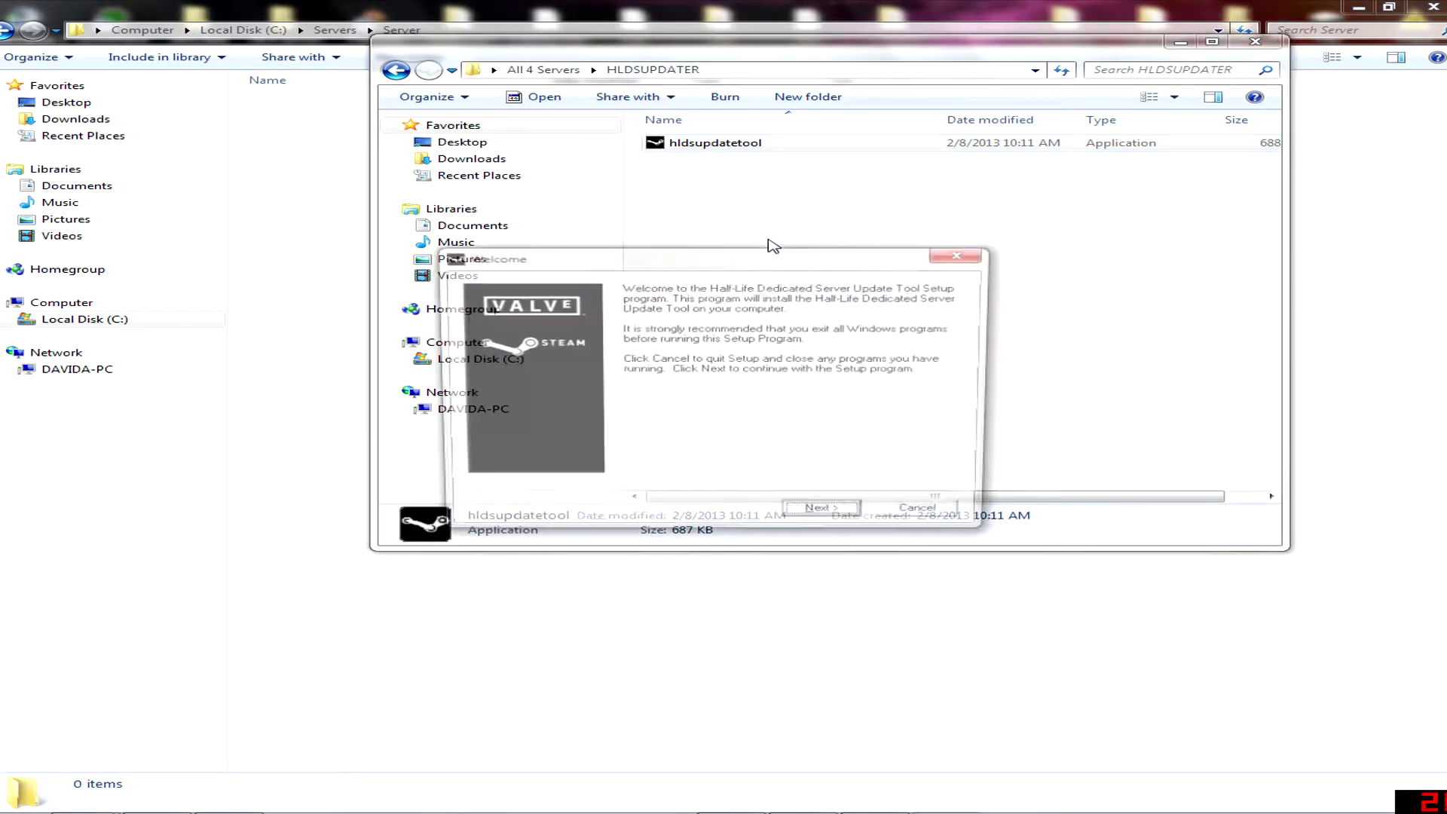
left_click(831, 516)
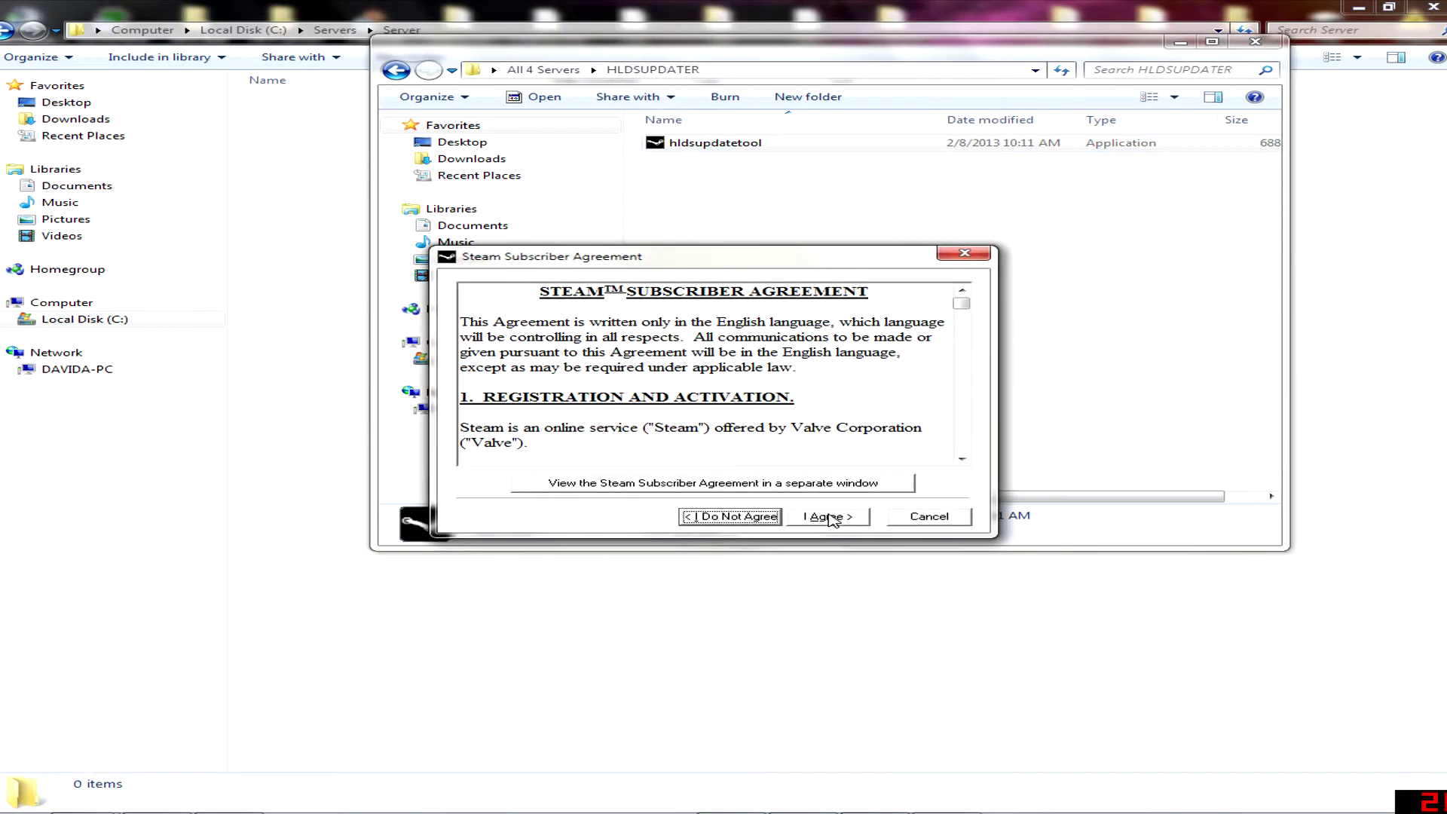
left_click(832, 515)
- Set the install destination to the existing C:\Servers\Server folder
left_click(935, 467)
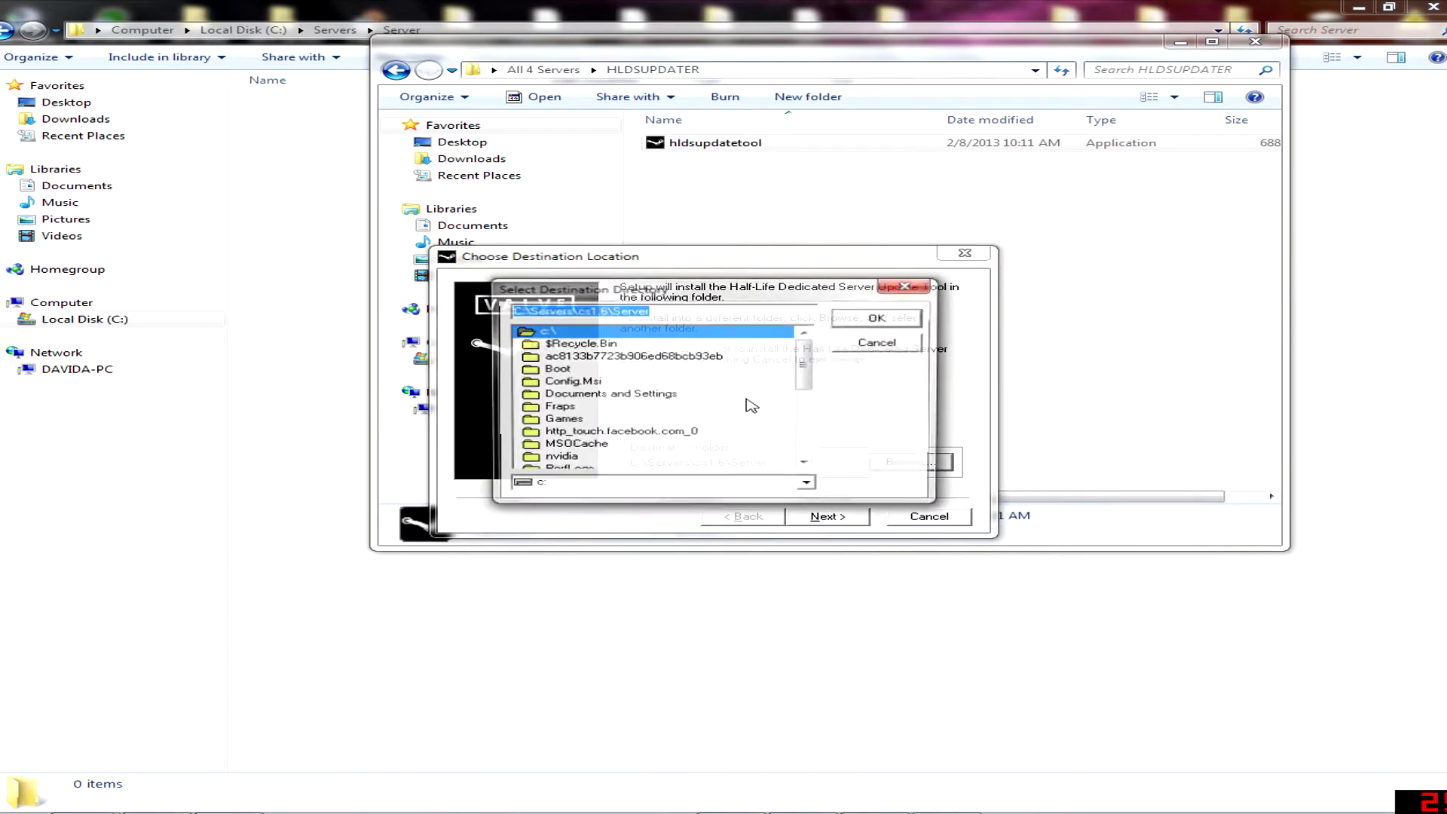
left_click(469, 31)
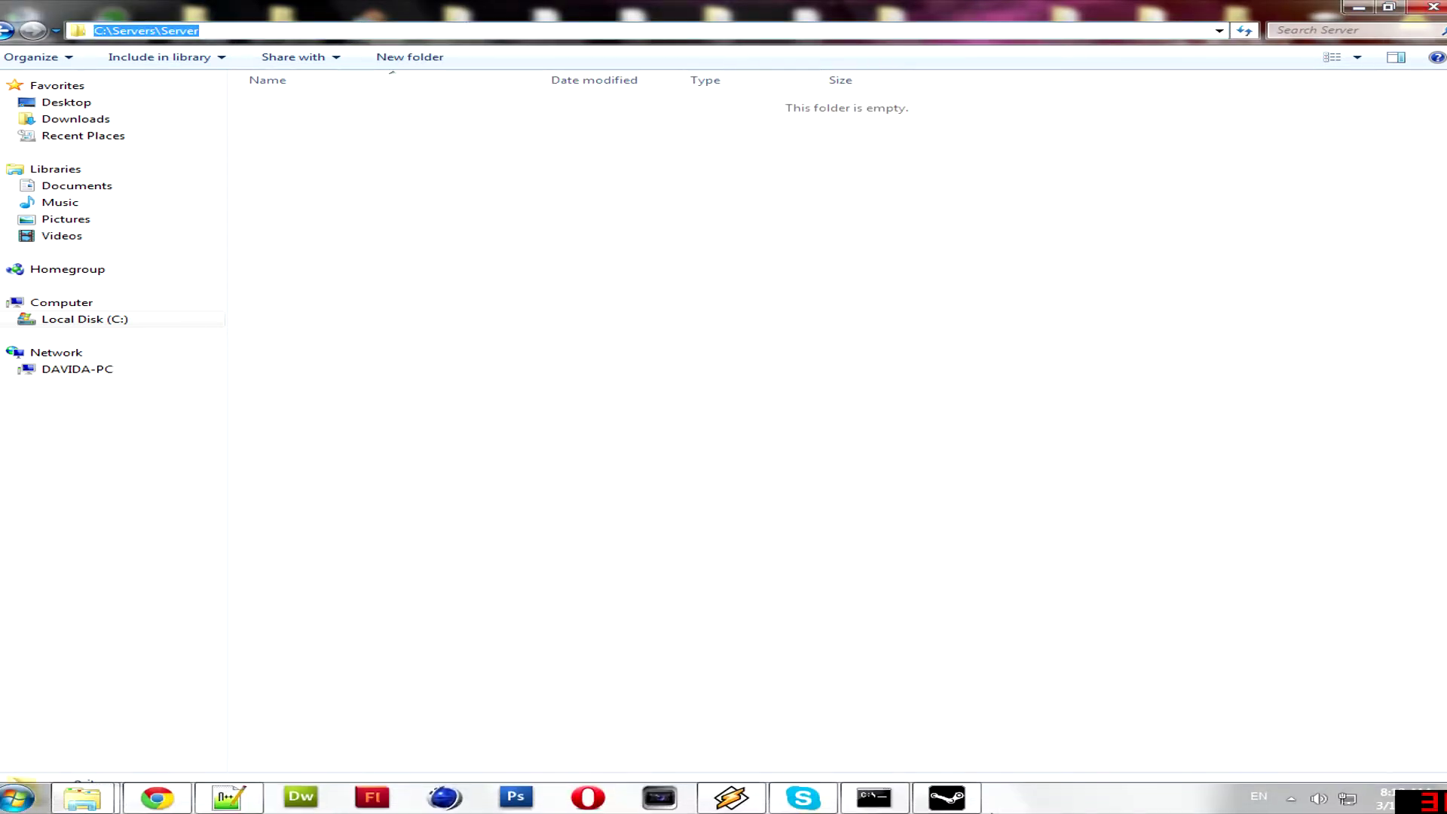
left_click(946, 798)
type("C:\\Servers\\Server")
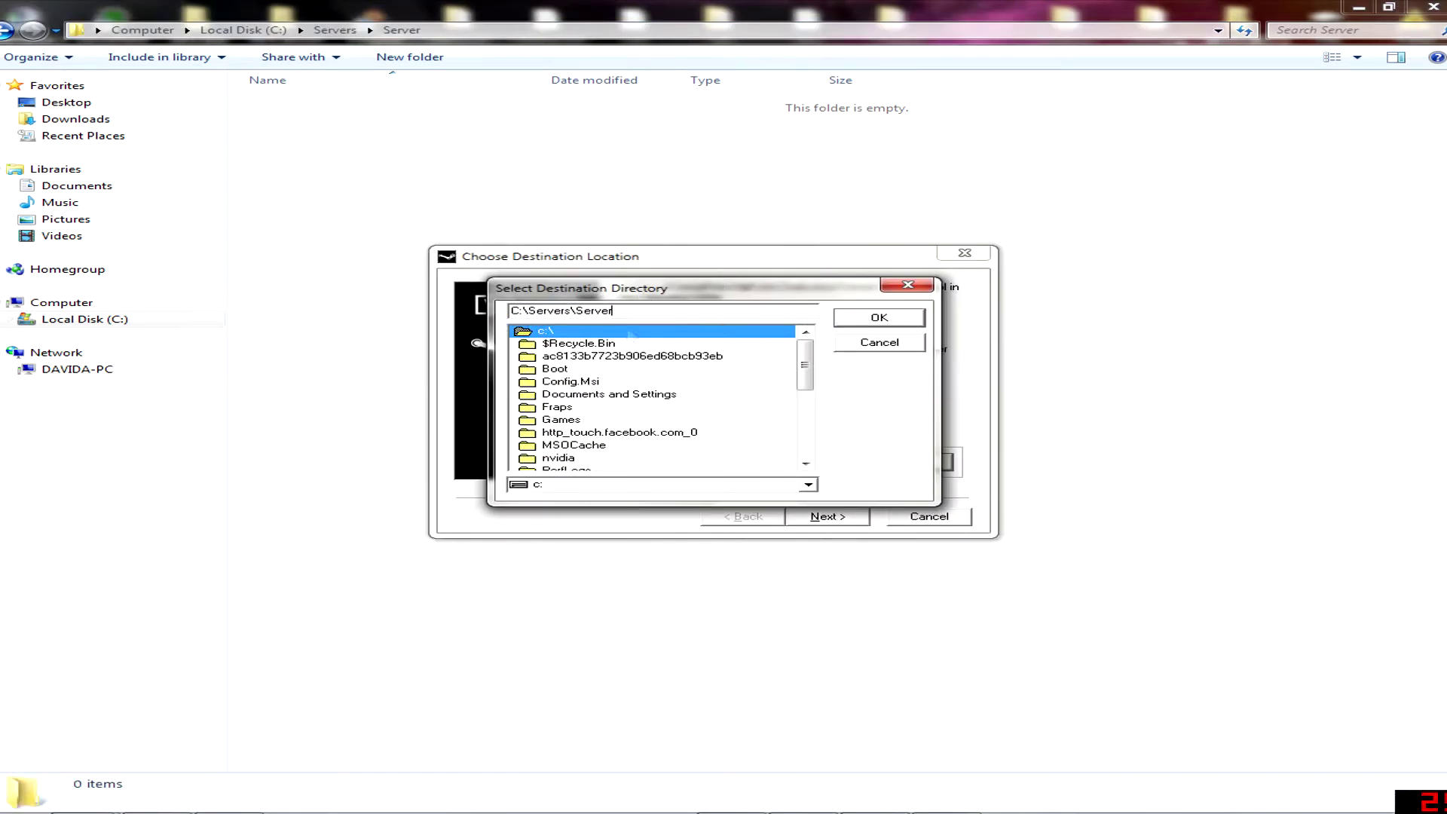
left_click(879, 320)
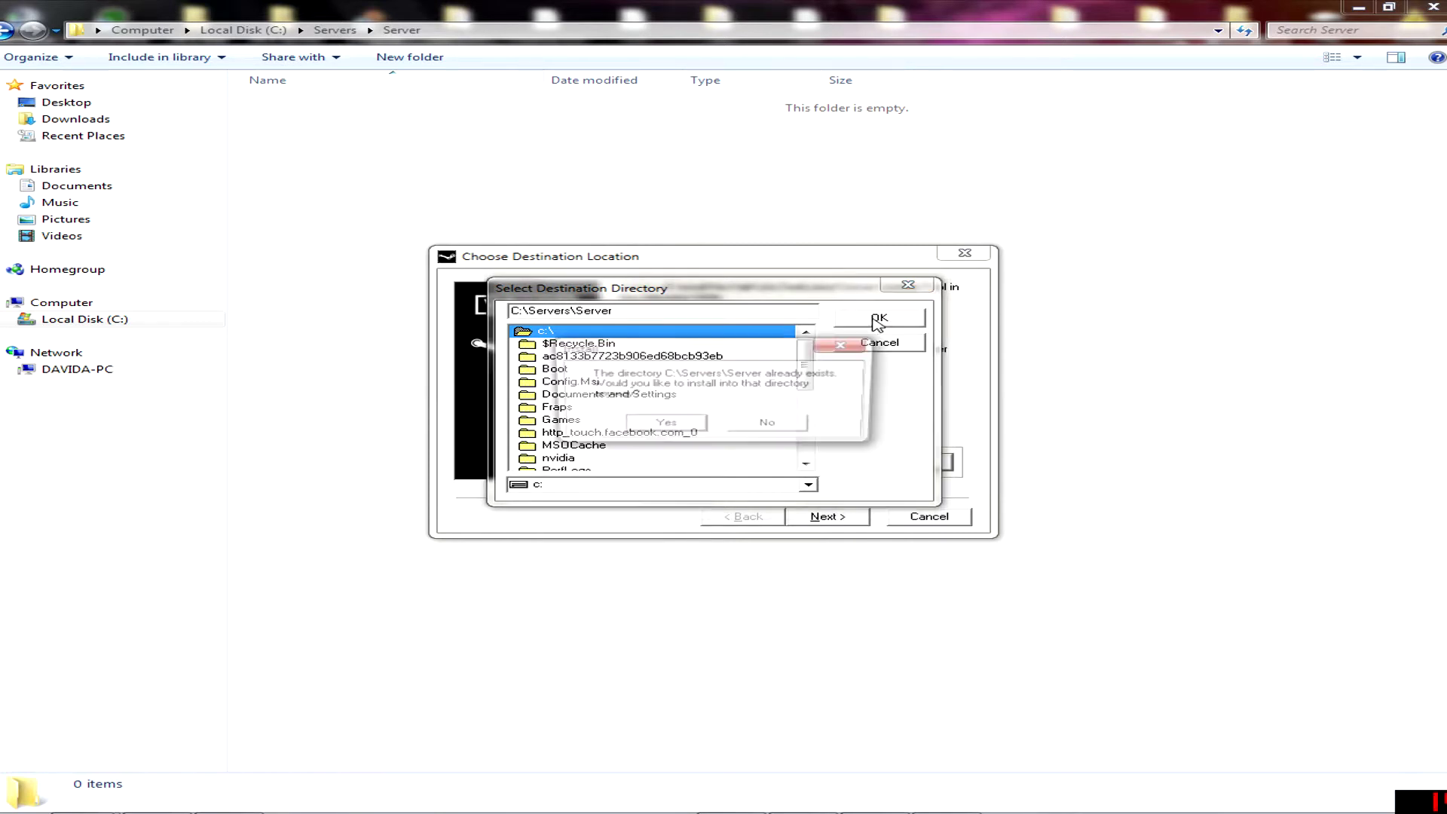
left_click(672, 427)
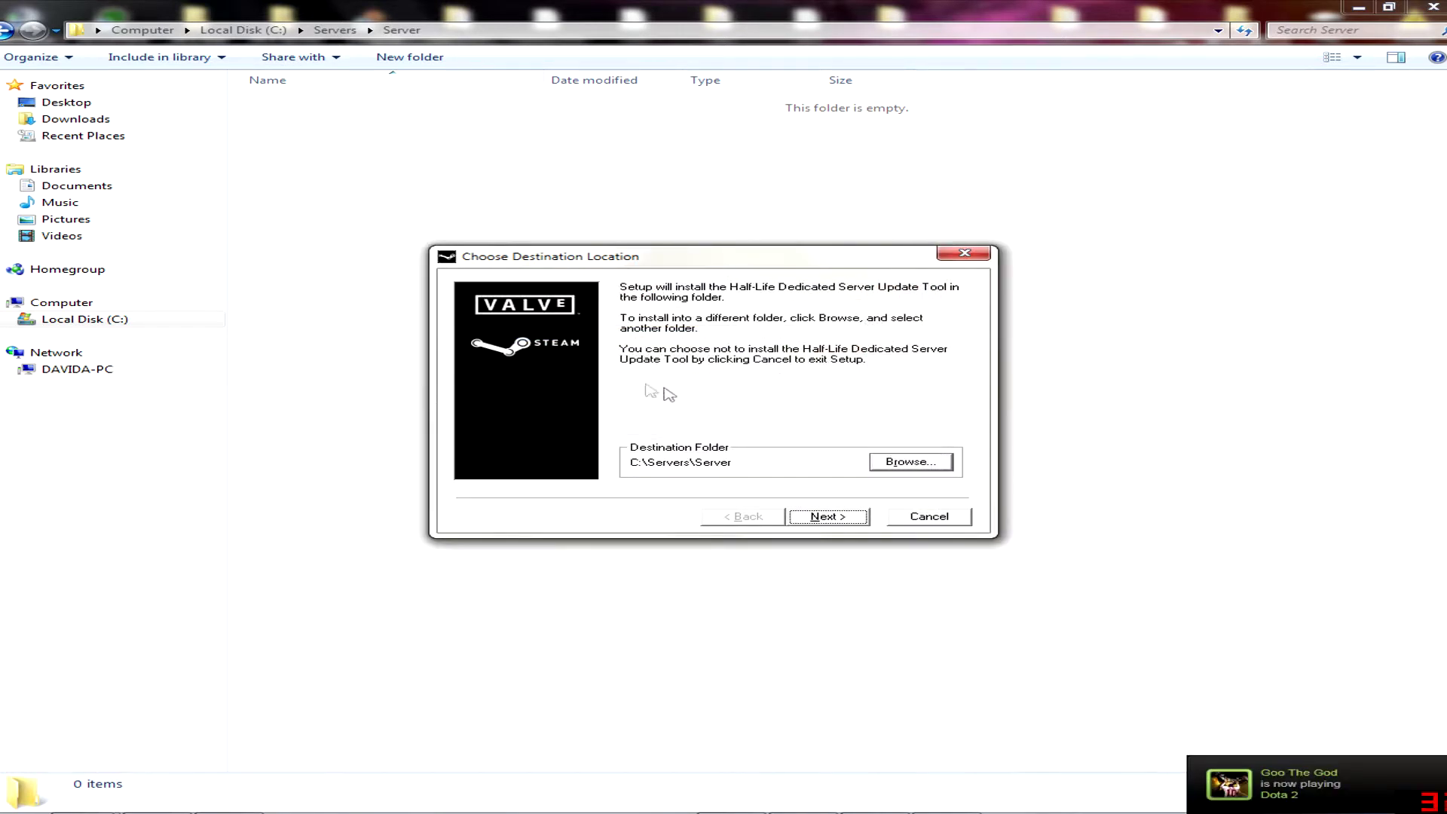
left_click(826, 518)
- Install with Europe as the server region, skip the readme, and finish setup
left_click(827, 516)
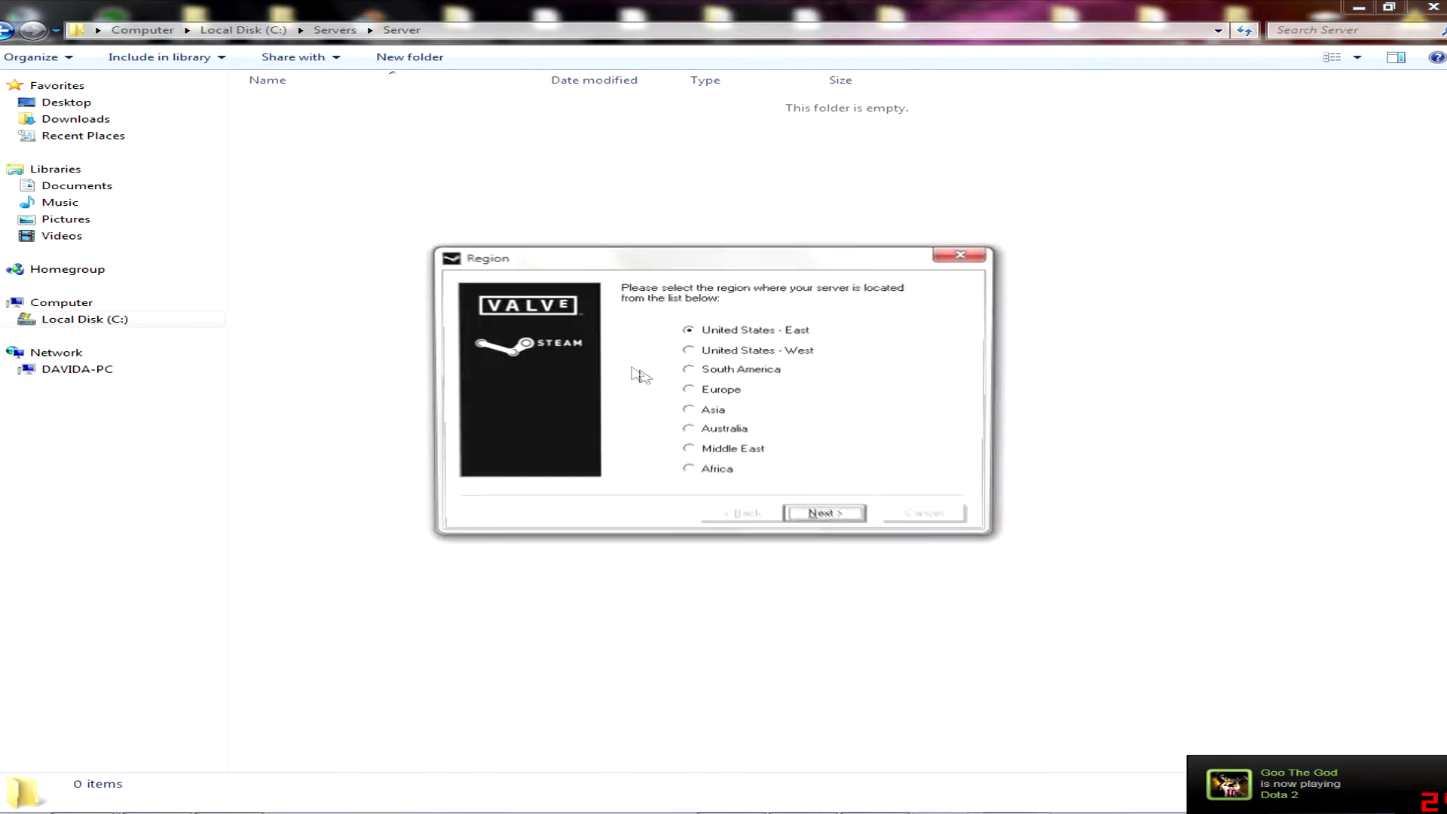
left_click(707, 390)
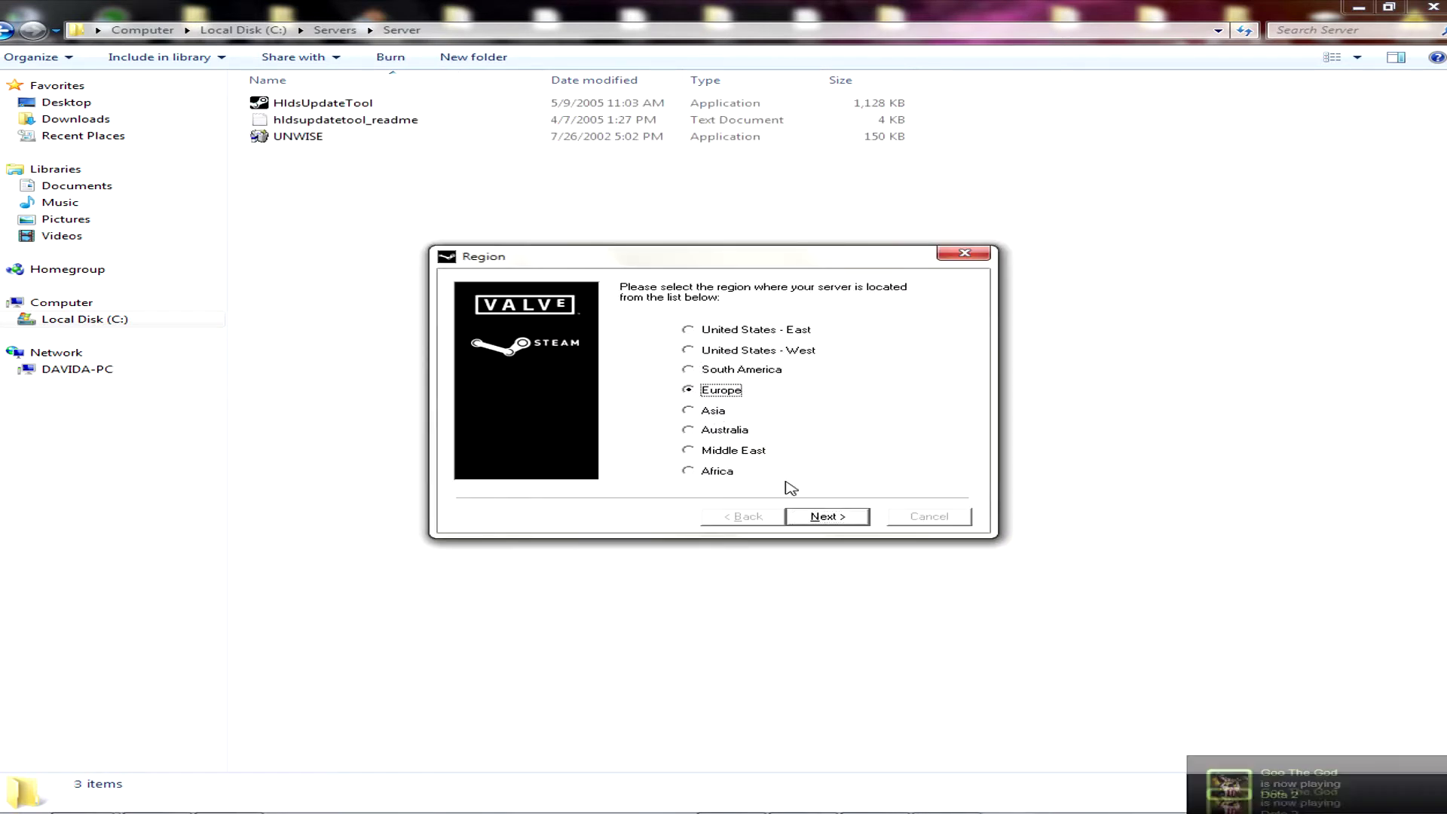
left_click(831, 519)
left_click(832, 518)
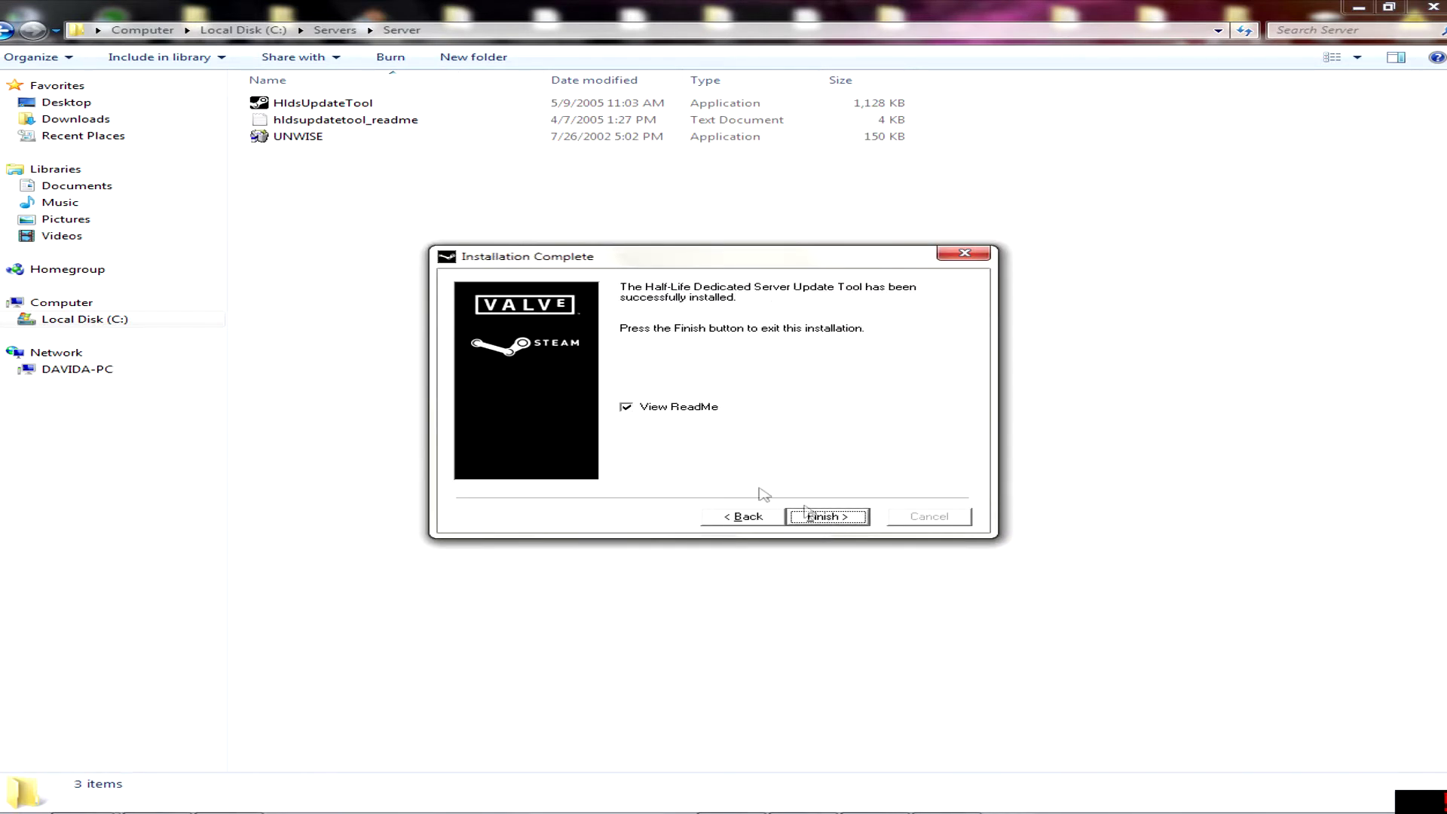
left_click(687, 408)
left_click(827, 517)
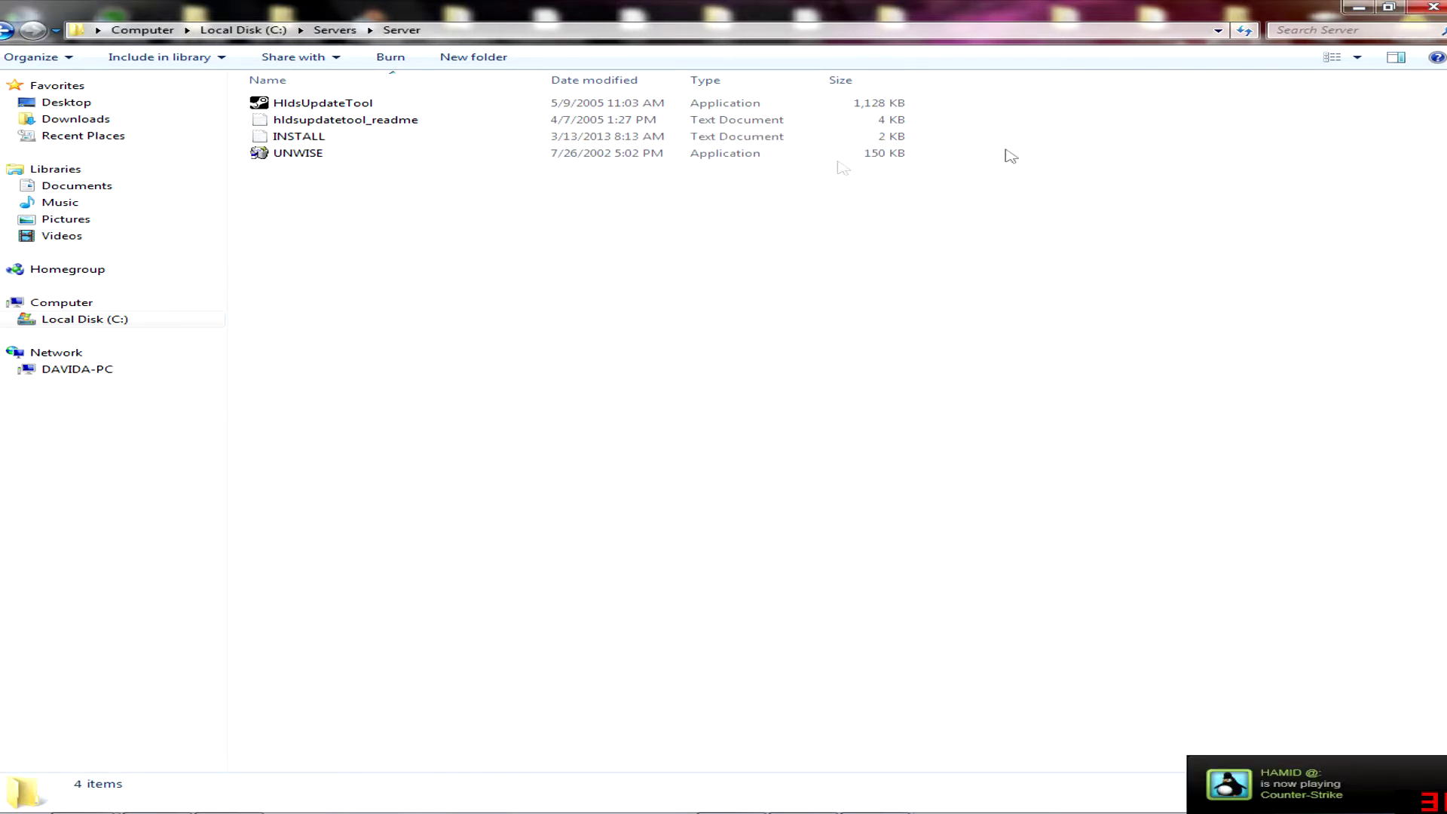
- Check the four installed files in C:\Servers\Server and open an administrator cmd.exe
left_click_drag(999, 178, 323, 165)
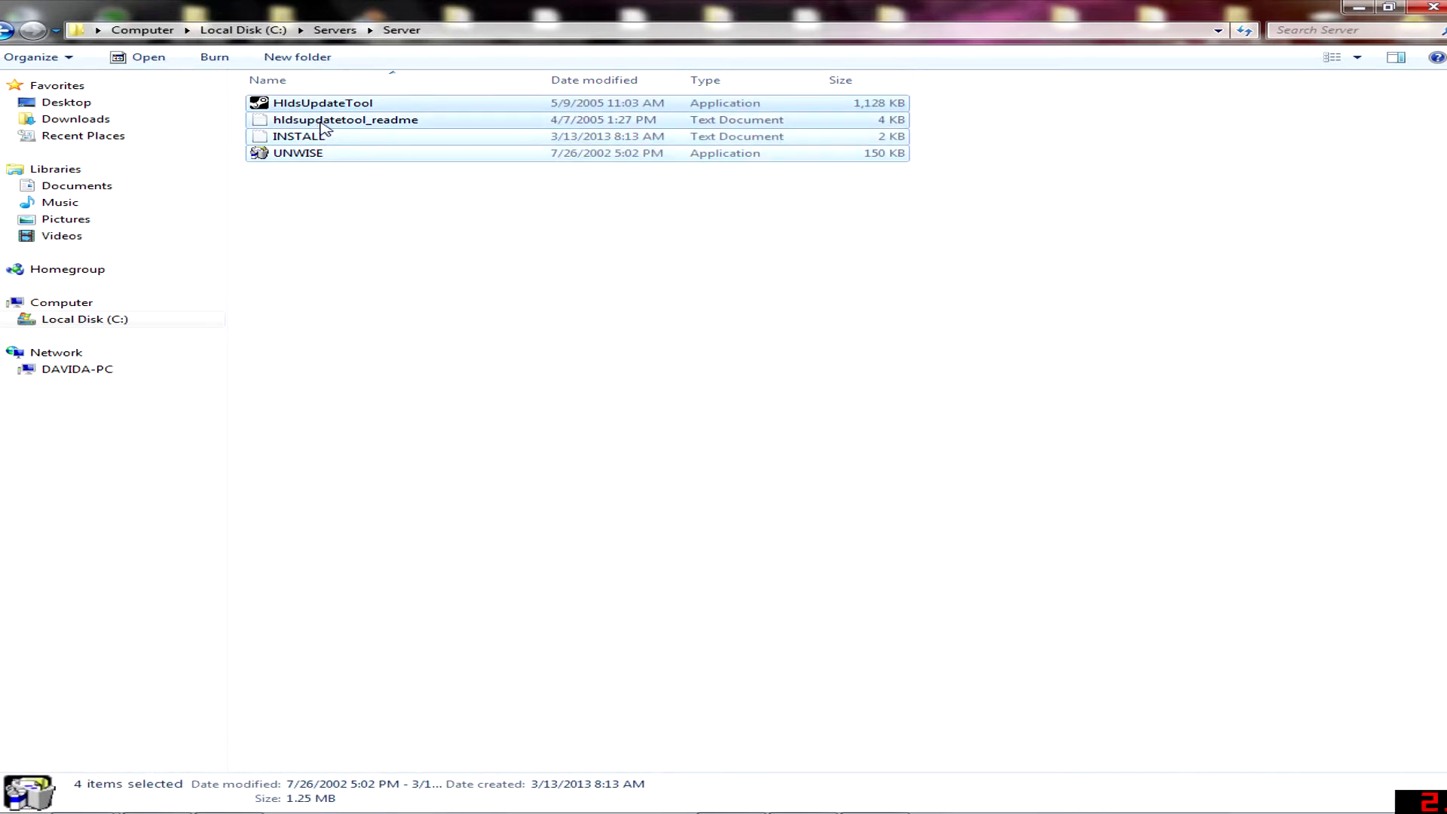
left_click(546, 297)
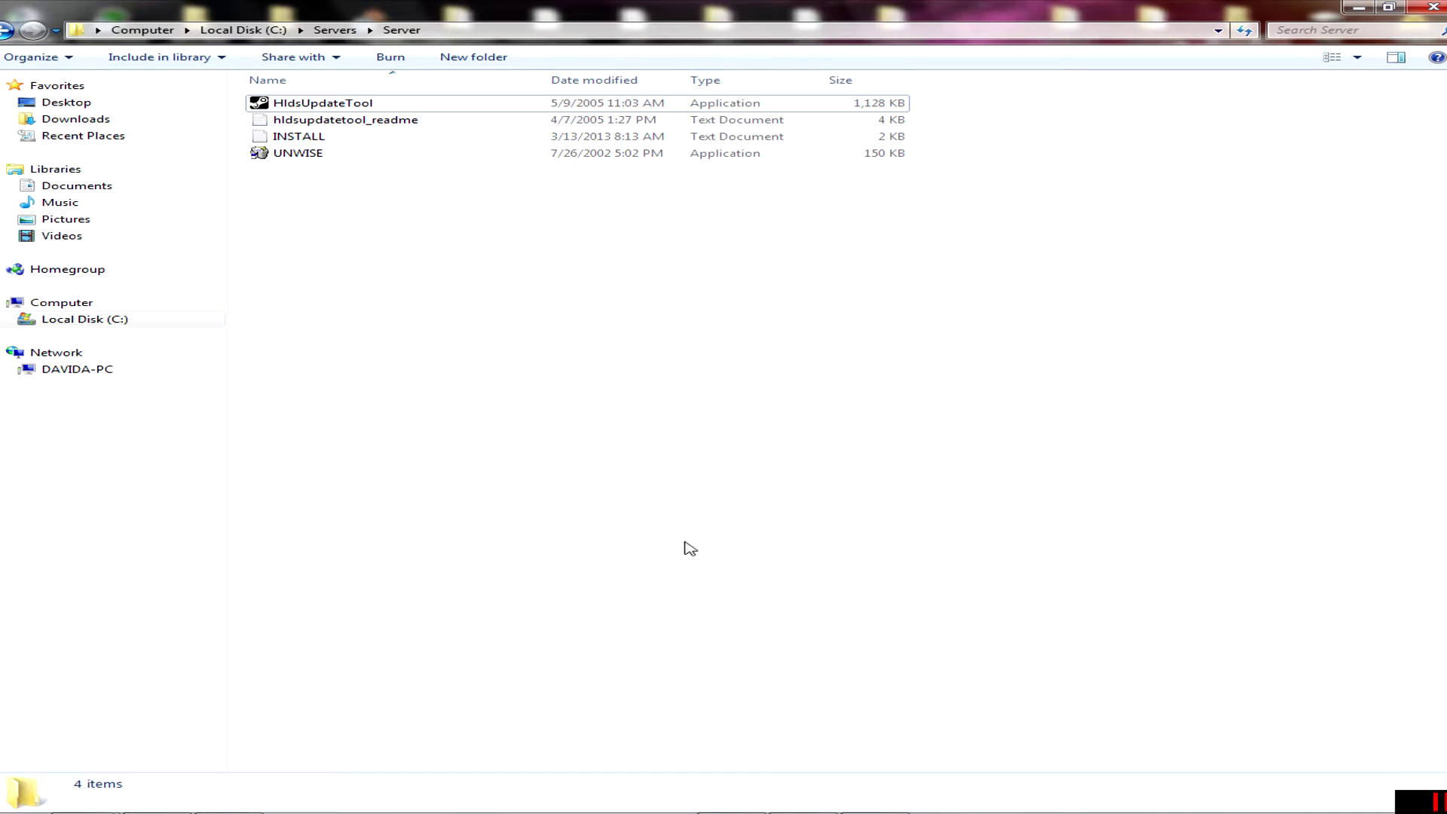
left_click(881, 801)
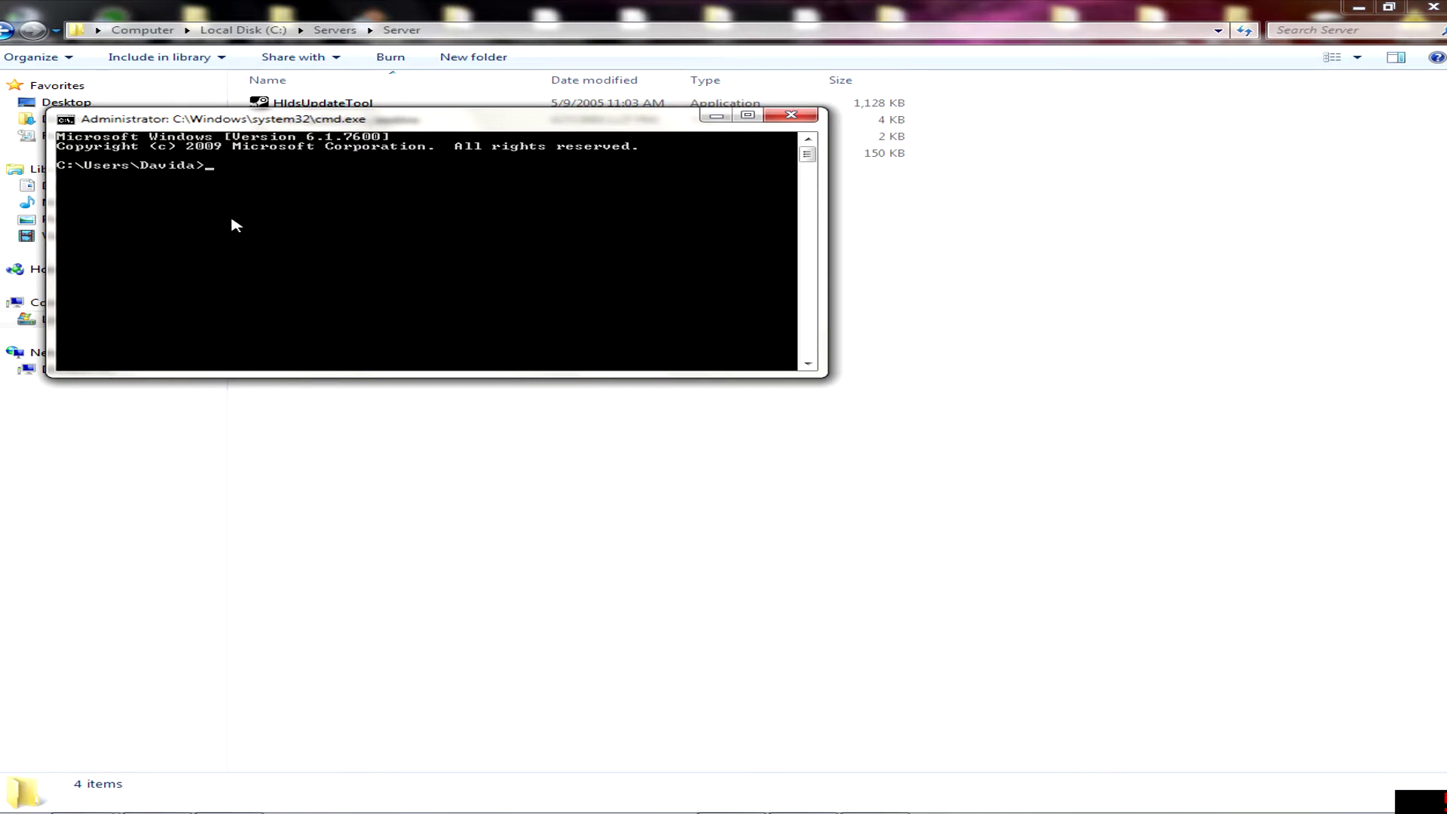
type("cd ")
type("C:\\")
- Change directory to C:\Servers\Server, using the folder path from Explorer
left_click(593, 31)
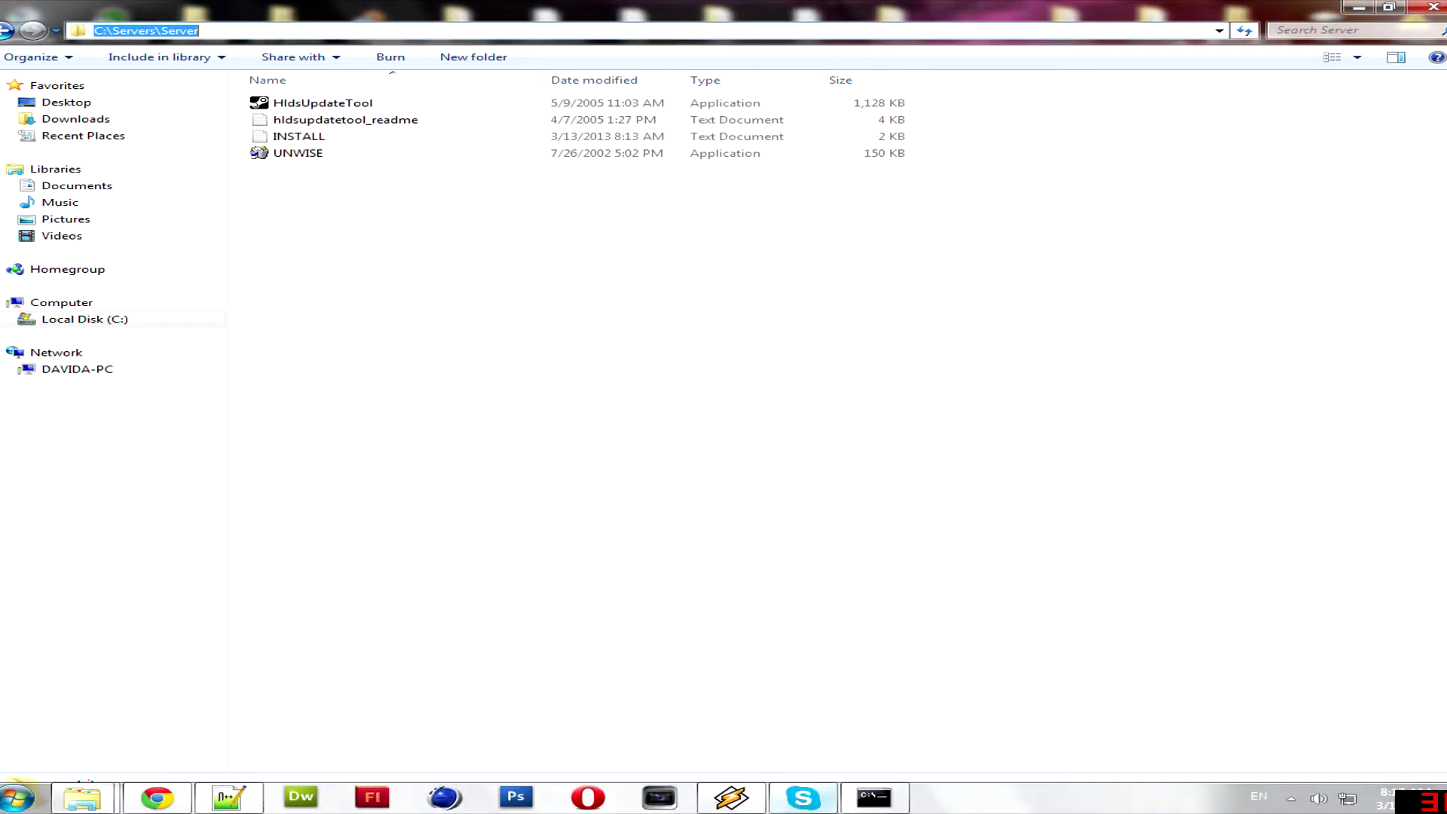
left_click(909, 799)
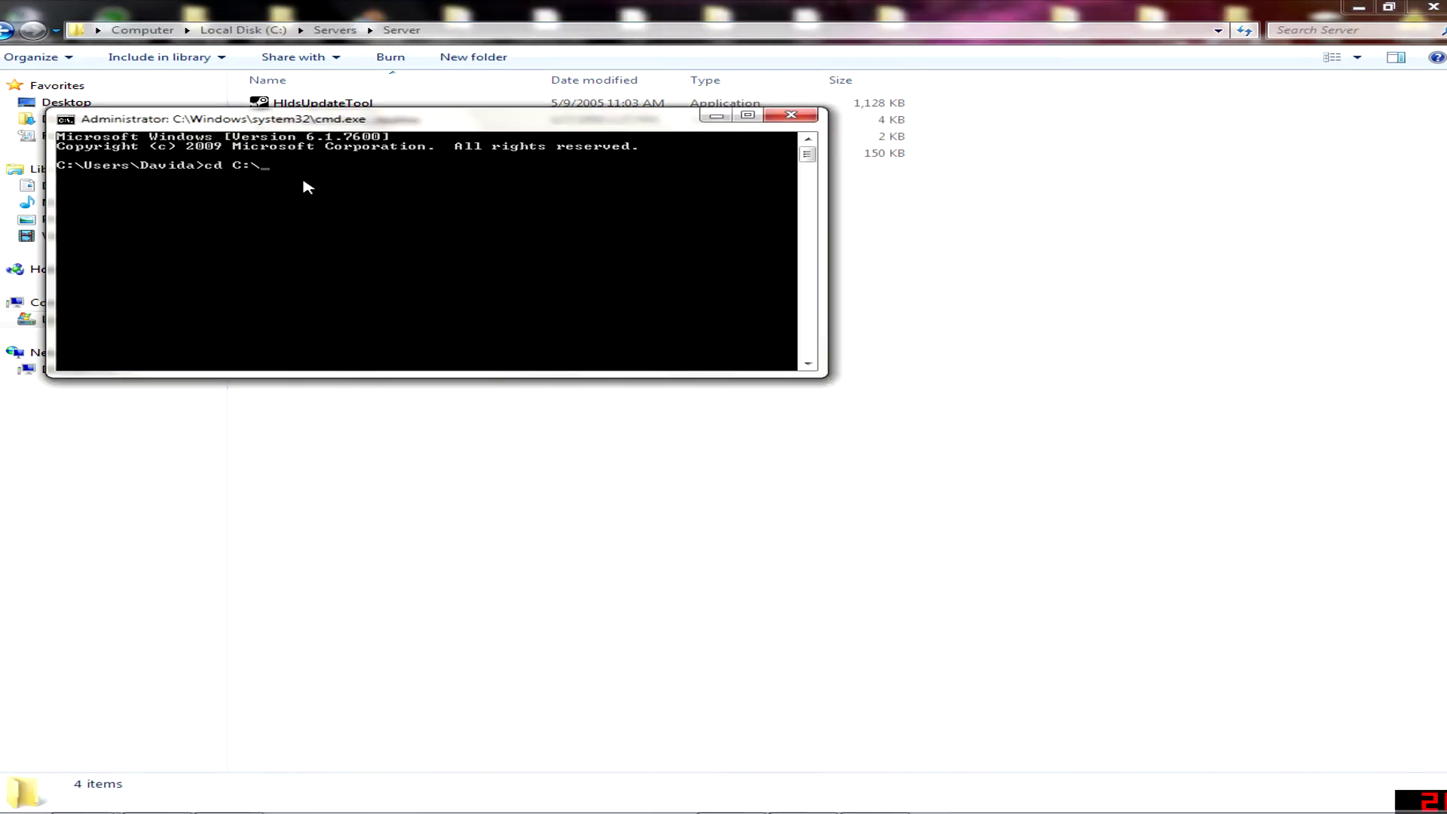
type("Serve")
type("rs\\S")
type("erver")
key("Return")
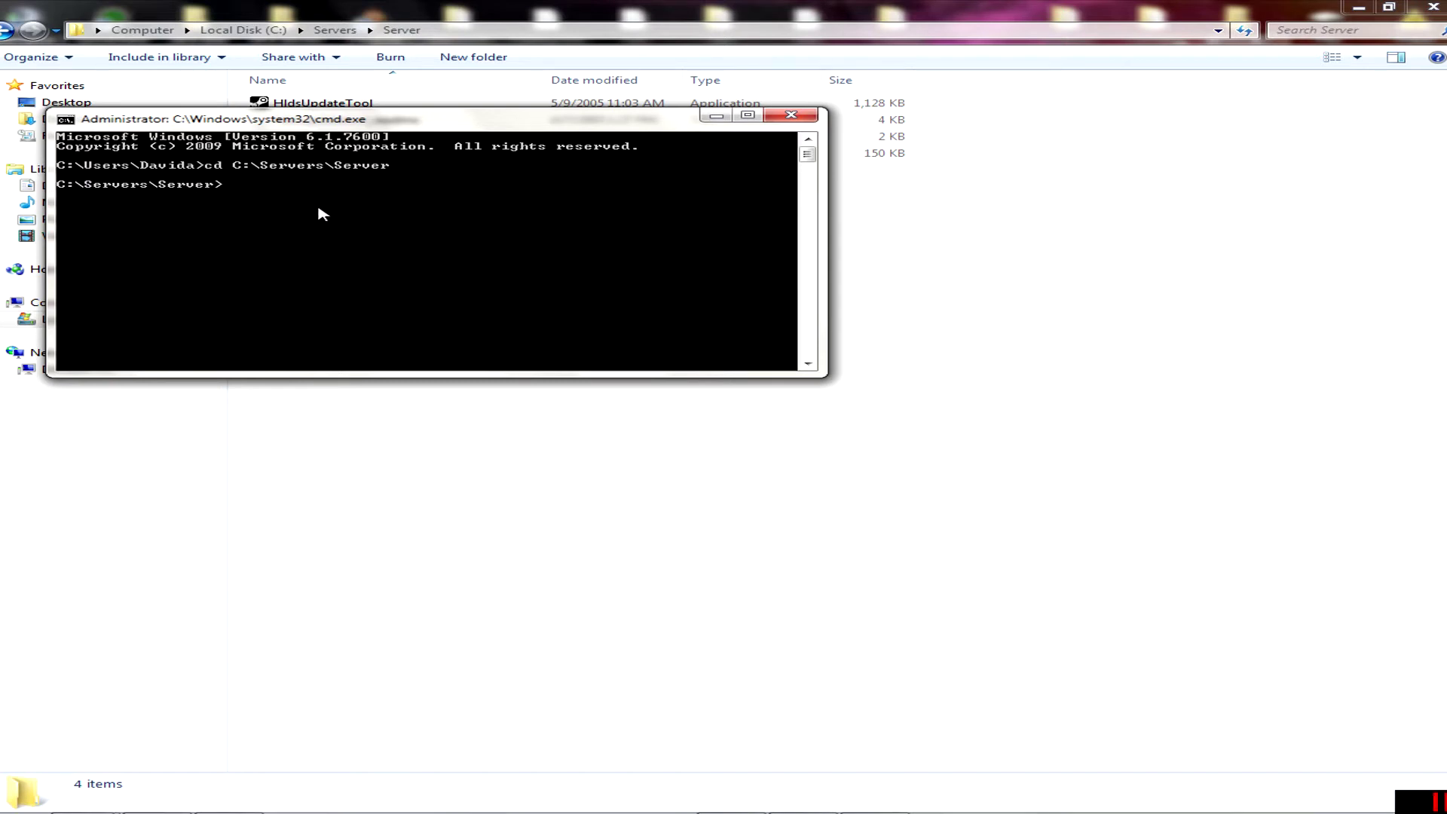
type("hl")
type("dsup")
type("datetool.")
type("exe ")
type("-co")
type("mmand ")
type("update")
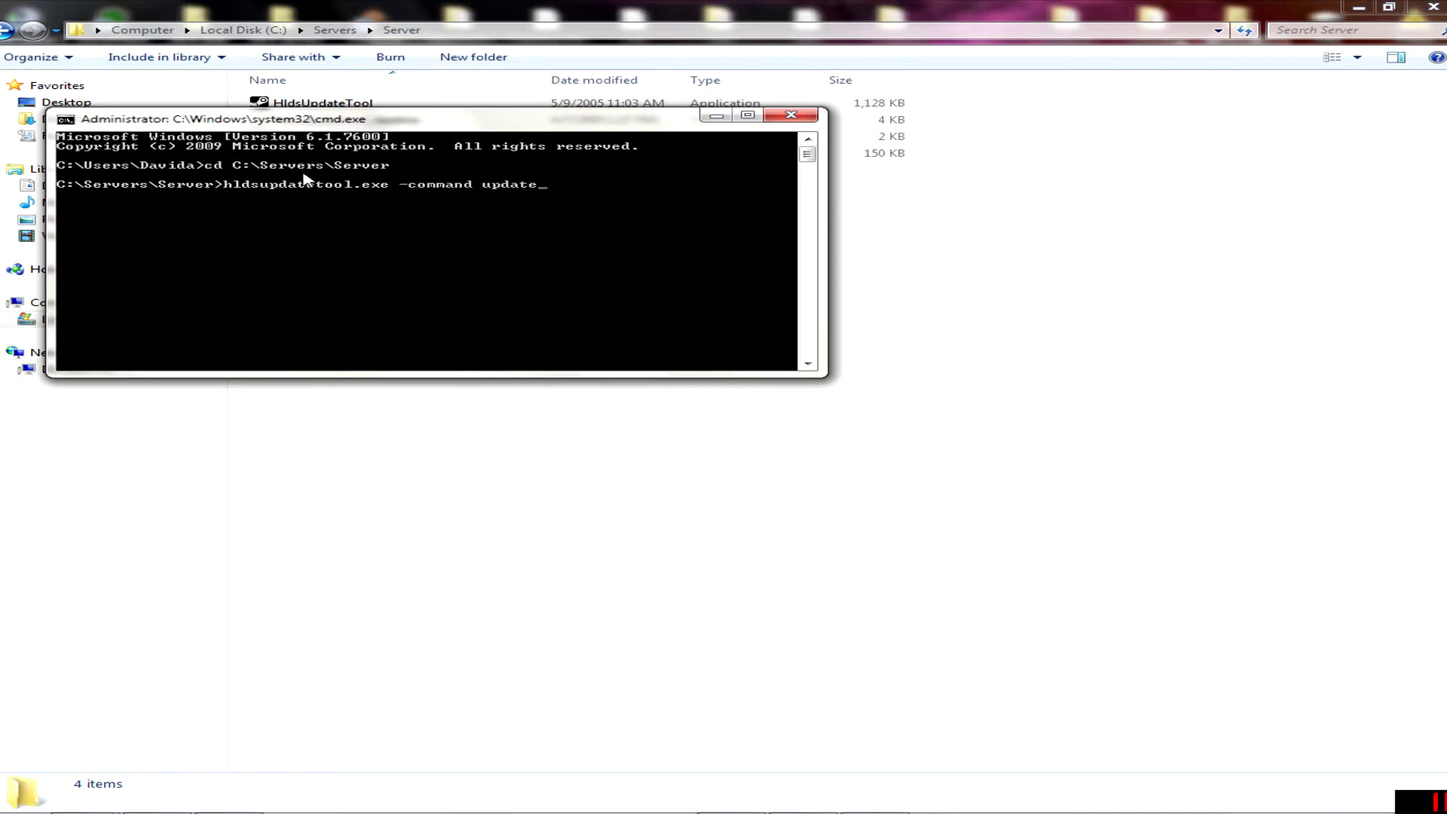
type(" -")
type("game")
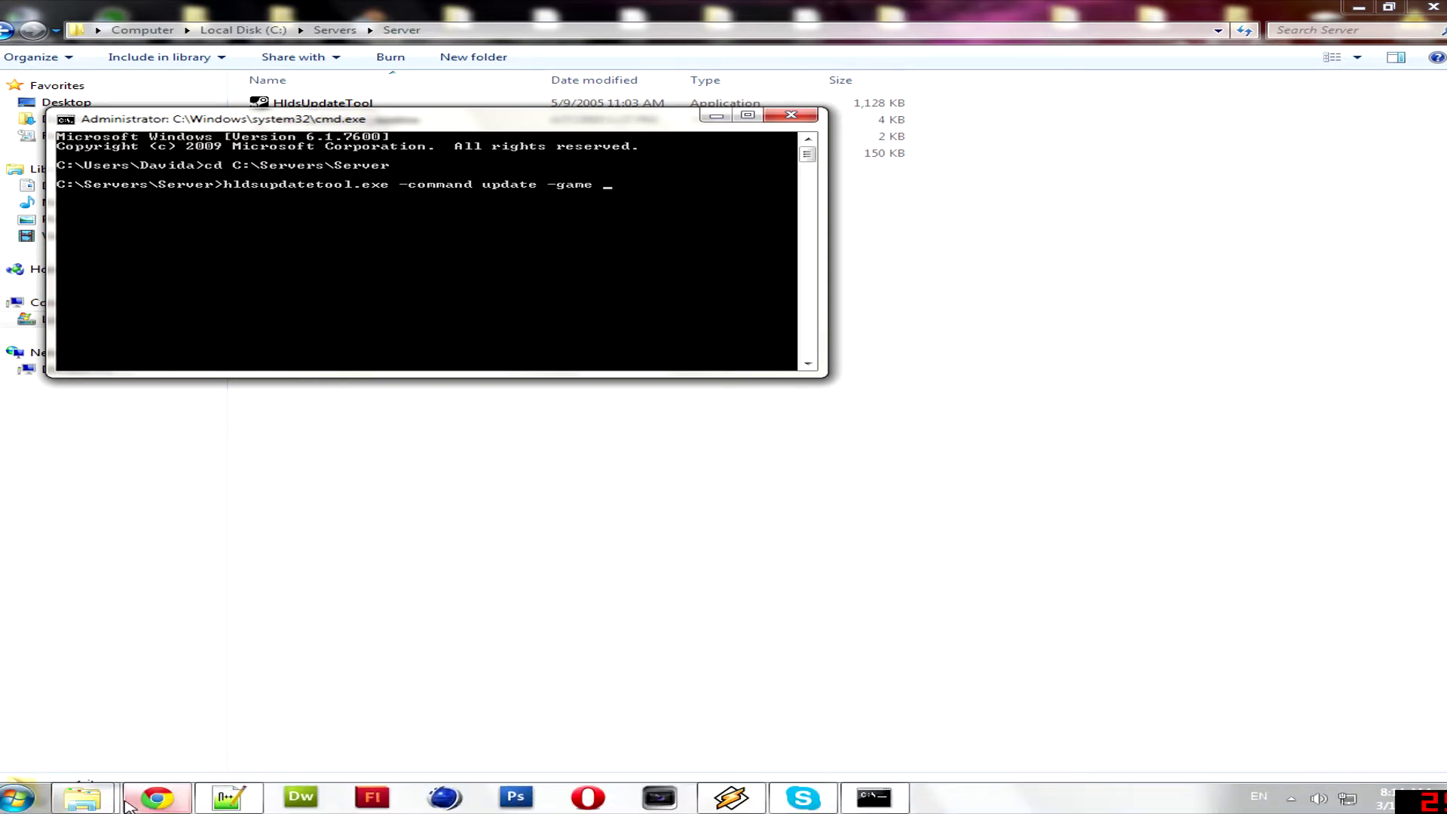
- Bring up the Notepad++ notes listing the game codes
left_click(229, 799)
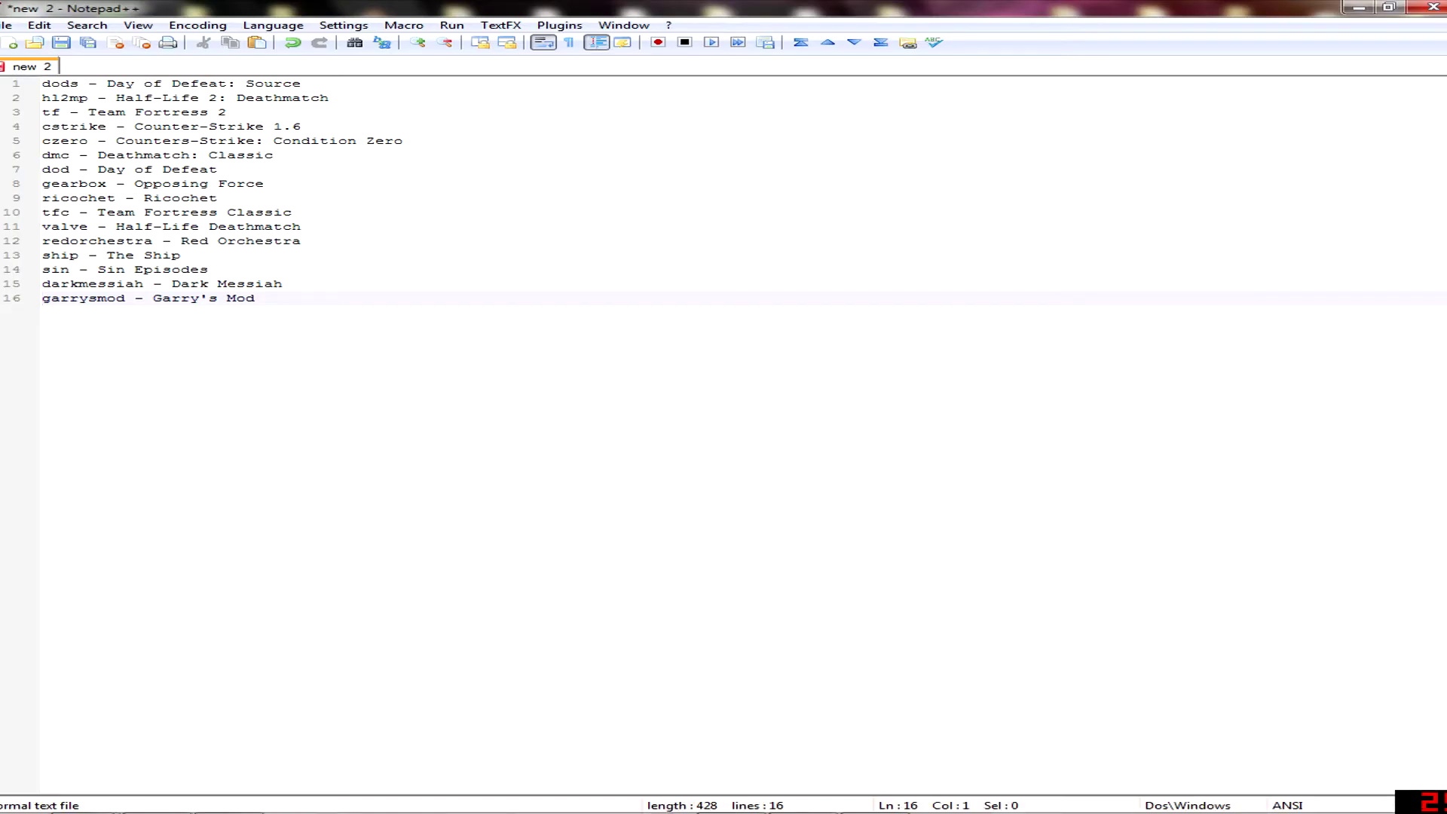
- Select, then deselect, the full game code list in Notepad++
key("End")
key("shift+Up")
key("shift+Up")
key("shift+Up")
key("shift+Home")
key("shift+Up")
key("shift+Up")
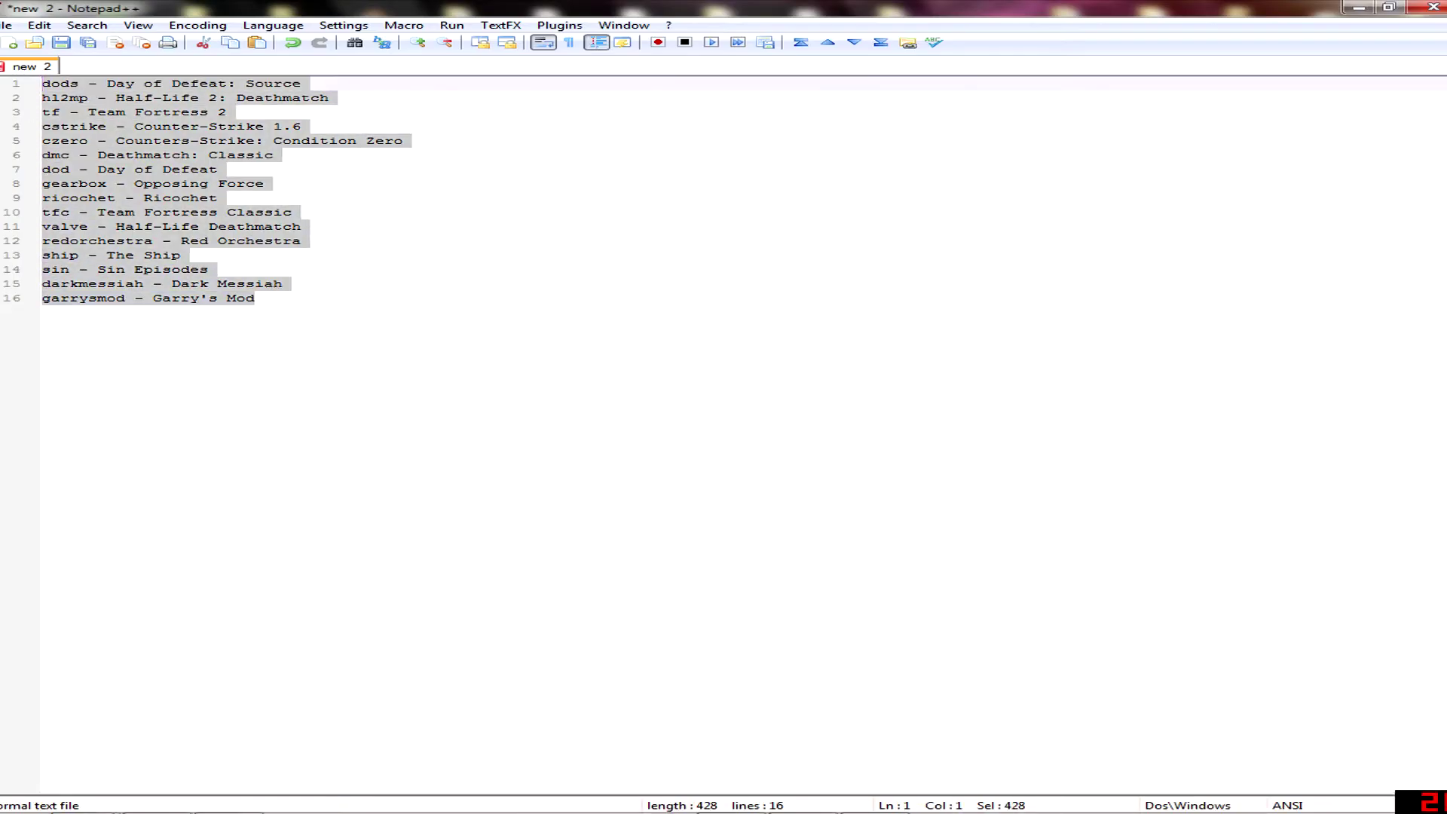
key("ctrl+End")
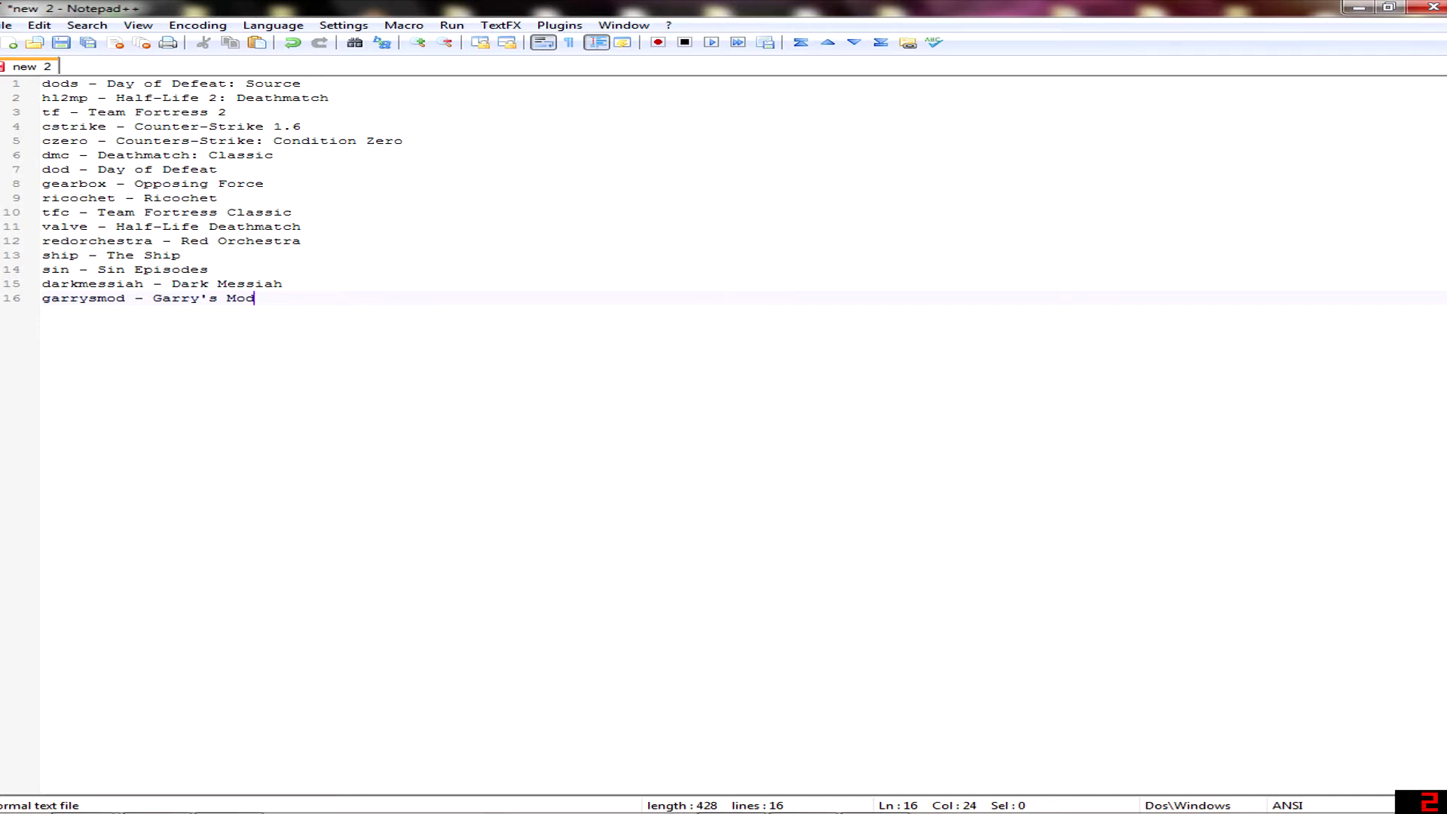
- Highlight the Team Fortress 2 code 'tf' and return to Command Prompt
left_click(107, 112)
left_click_drag(227, 112, 60, 112)
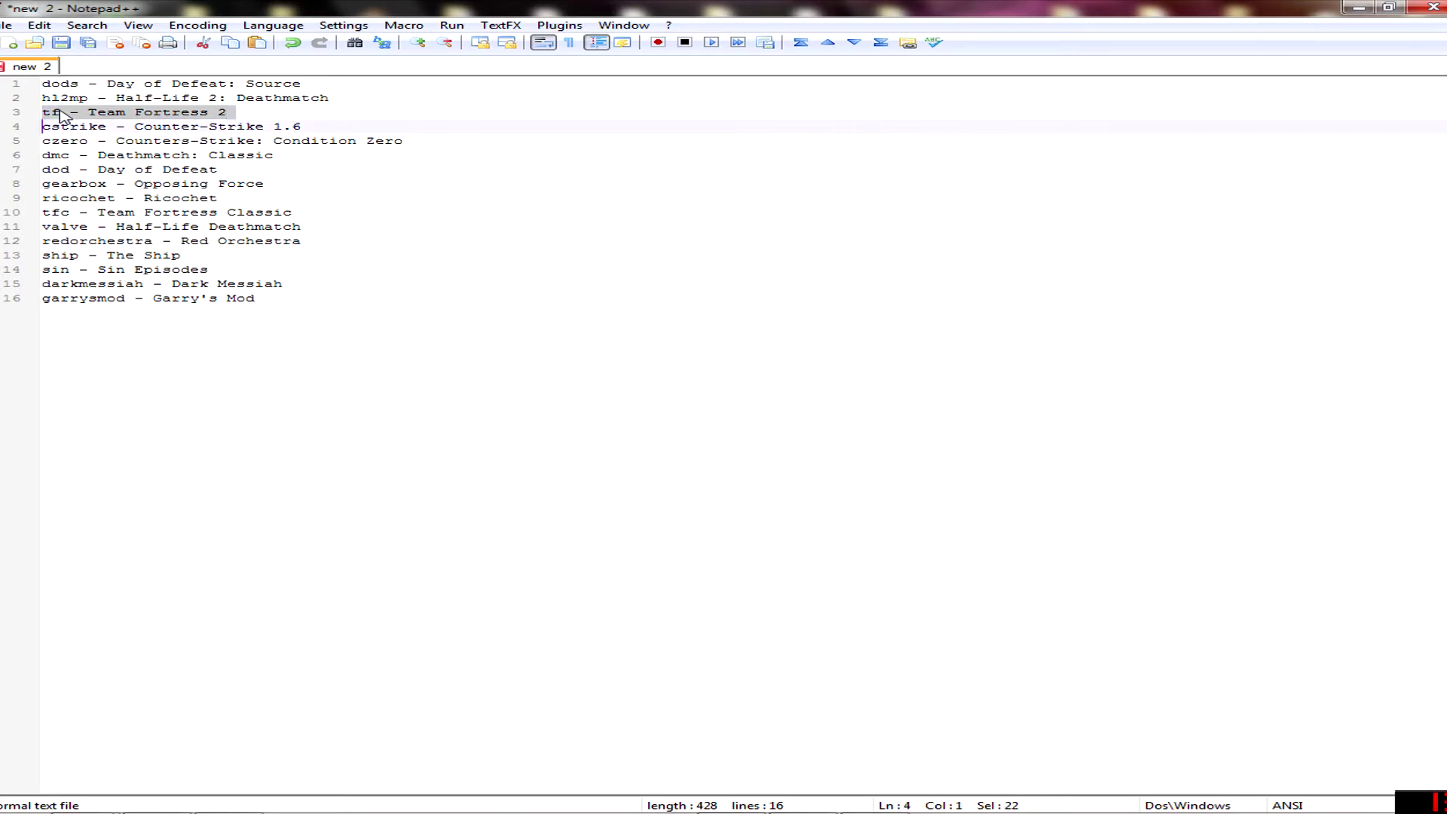
left_click(56, 113)
left_click_drag(56, 112, 32, 132)
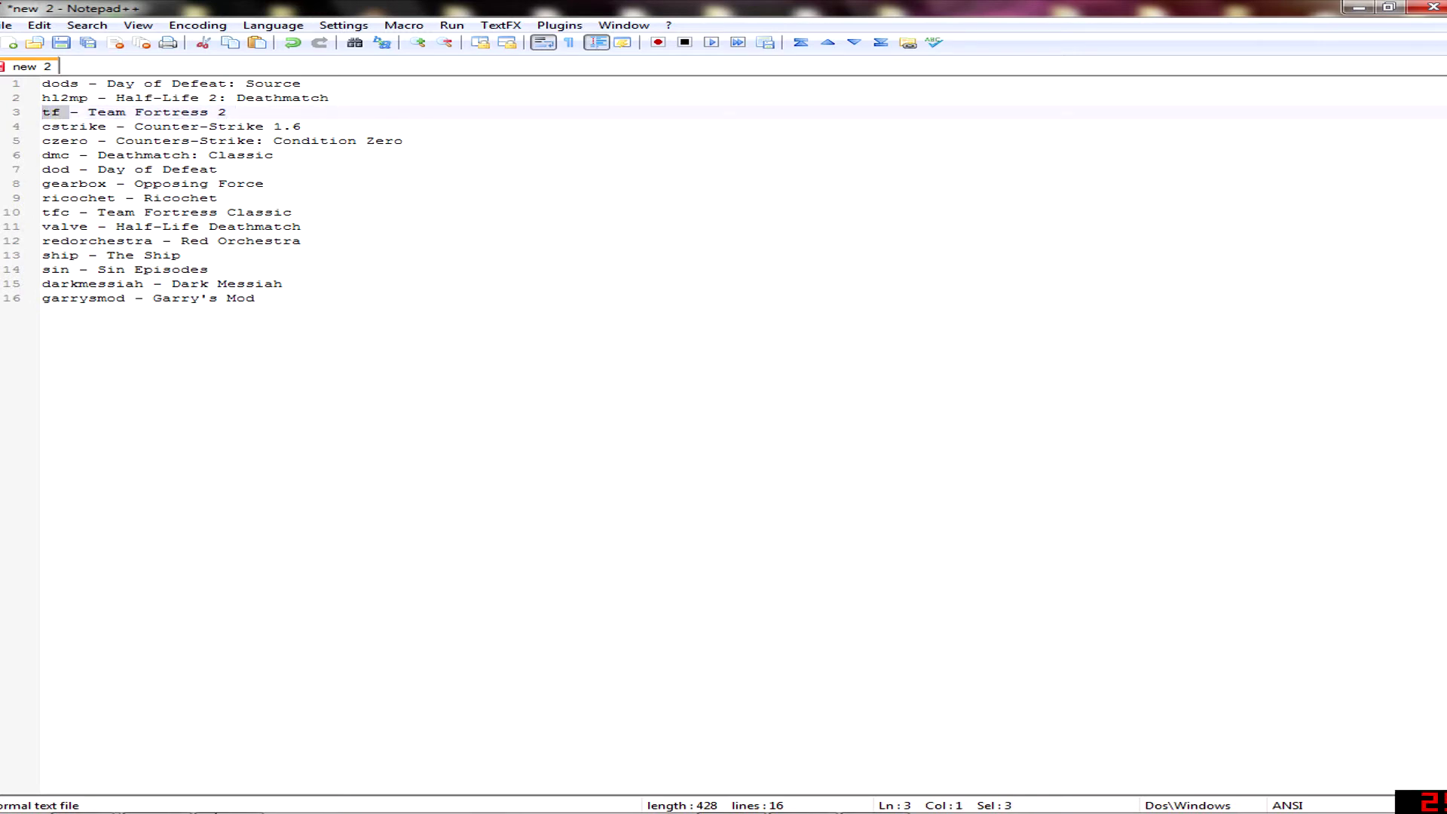
left_click(874, 799)
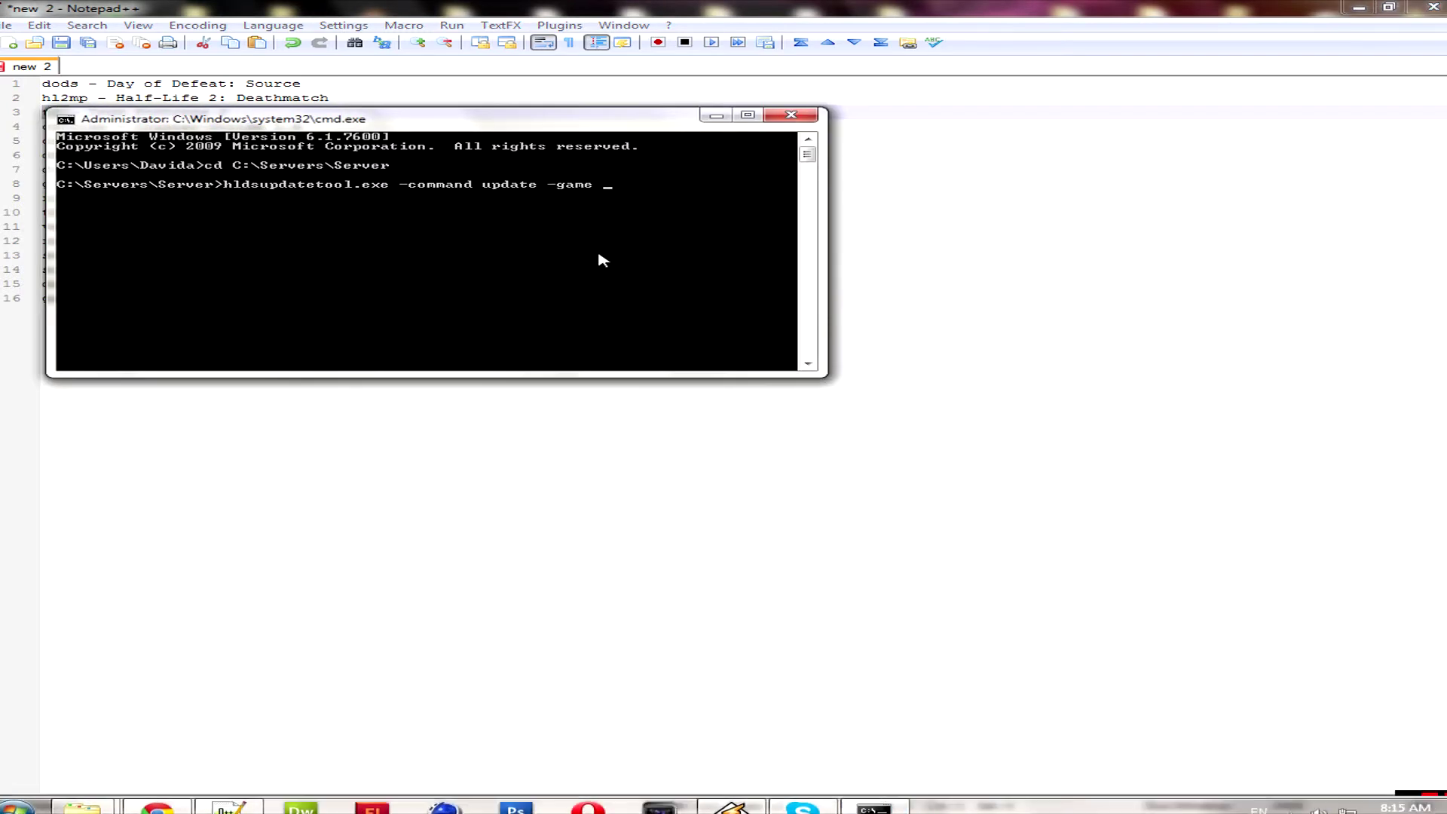
type("tf -")
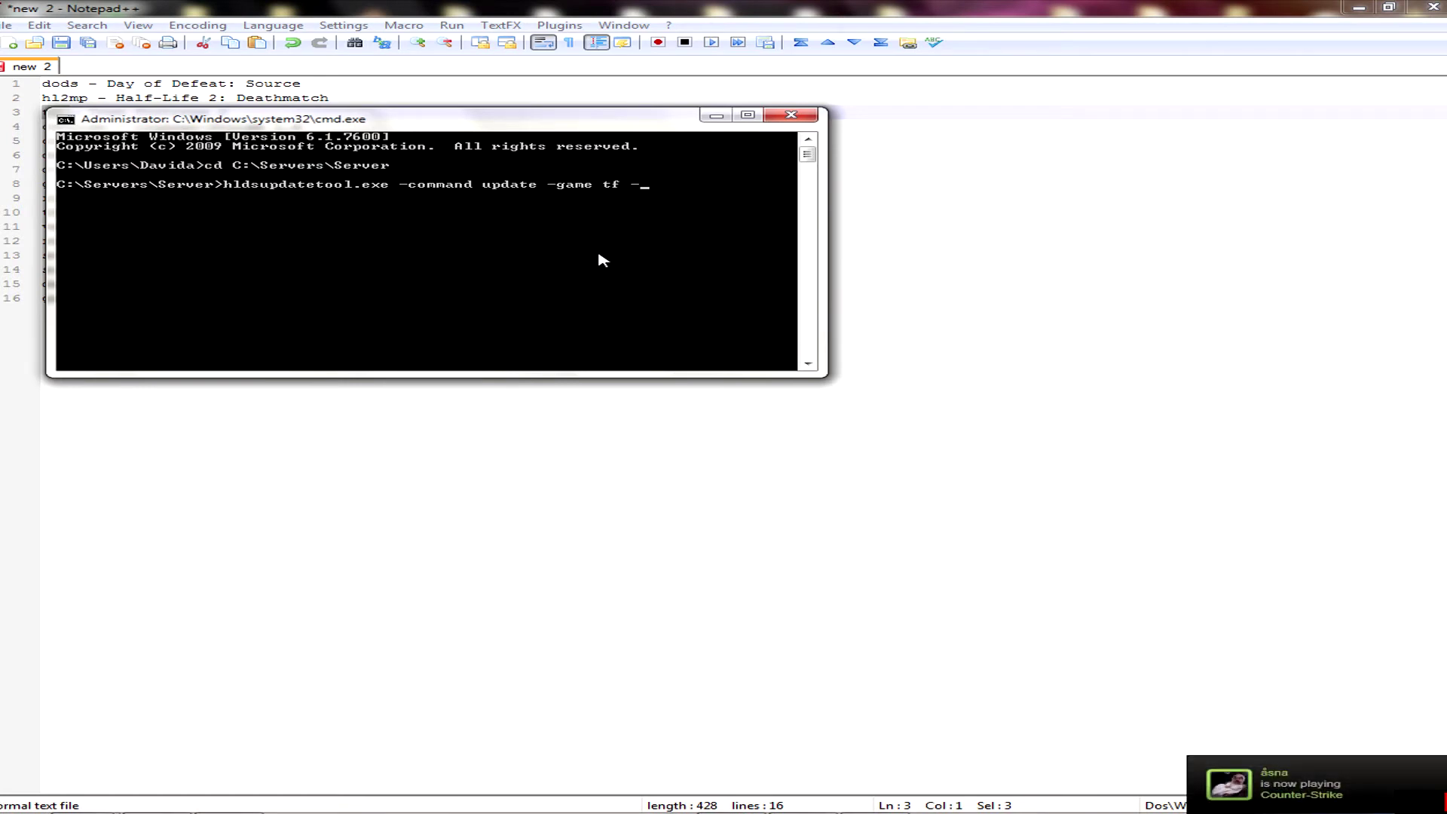
type("dir")
type(" .")
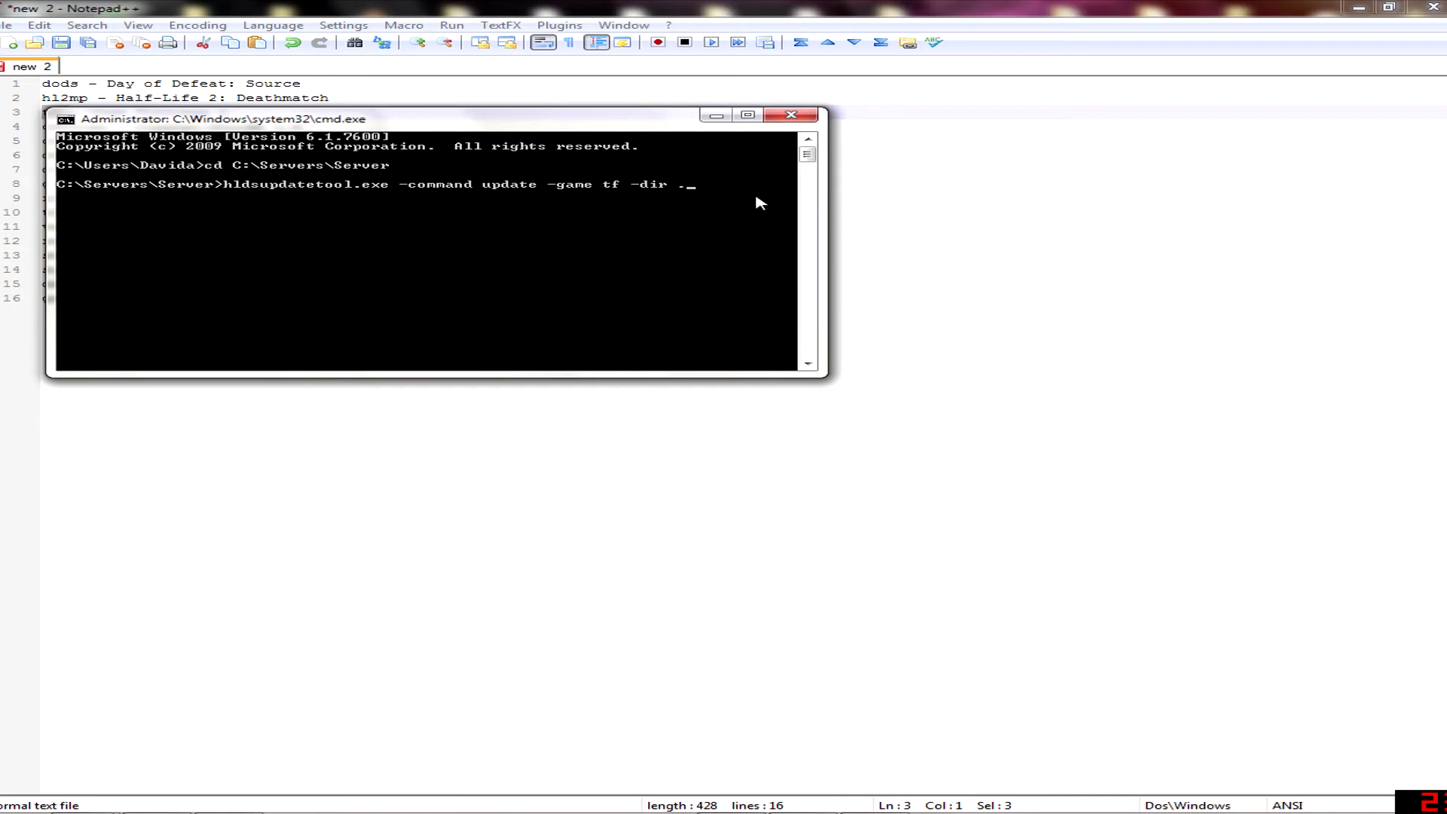
- Run 'hldsupdatetool.exe -command update -game tf -dir .' for Team Fortress 2
key("Return")
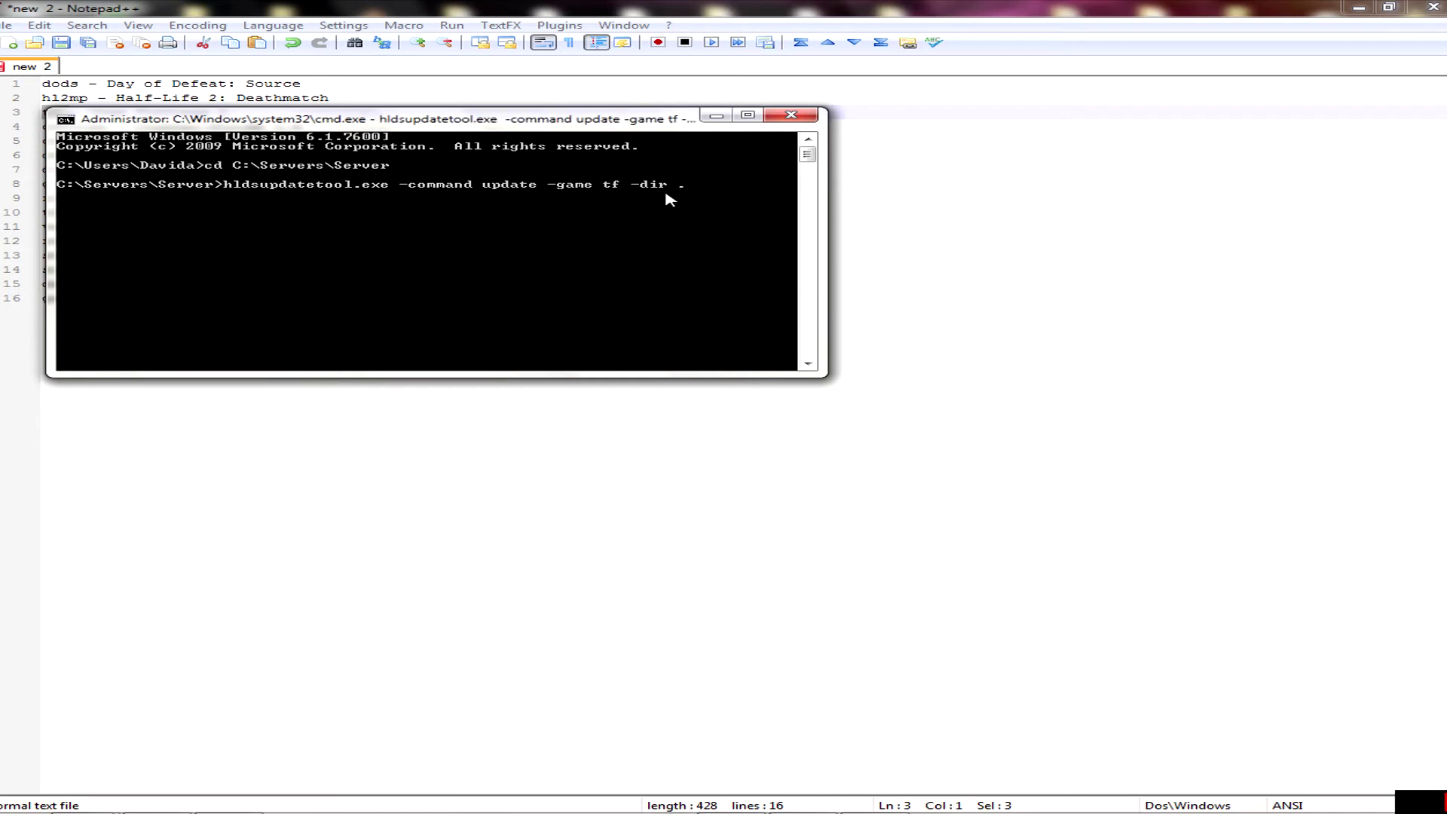